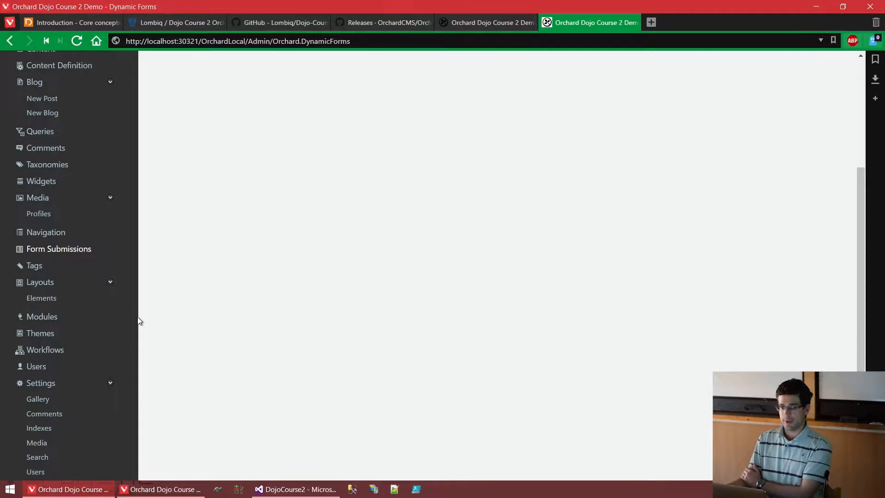
Filter the Modules features list by 'workf'.
{"action": "left_click", "coordinate": [48, 318]}
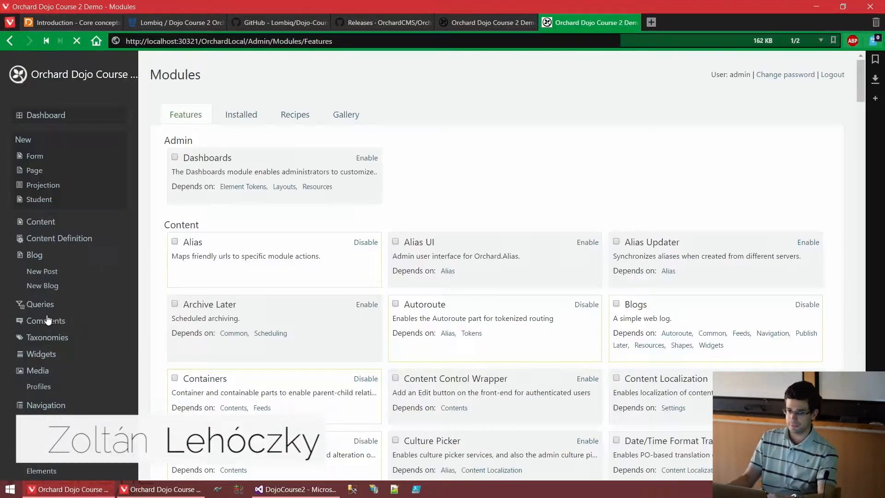
{"action": "type", "text": "token"}
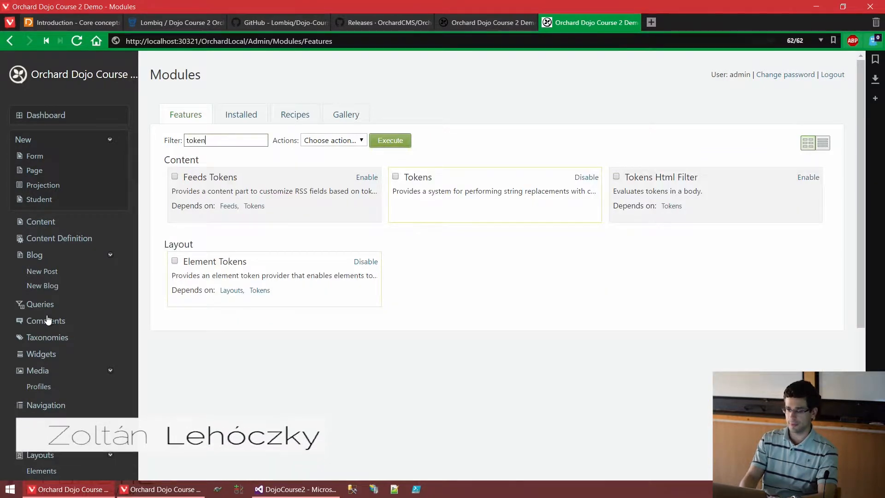
{"action": "double_click", "coordinate": [228, 142]}
{"action": "type", "text": "workf"}
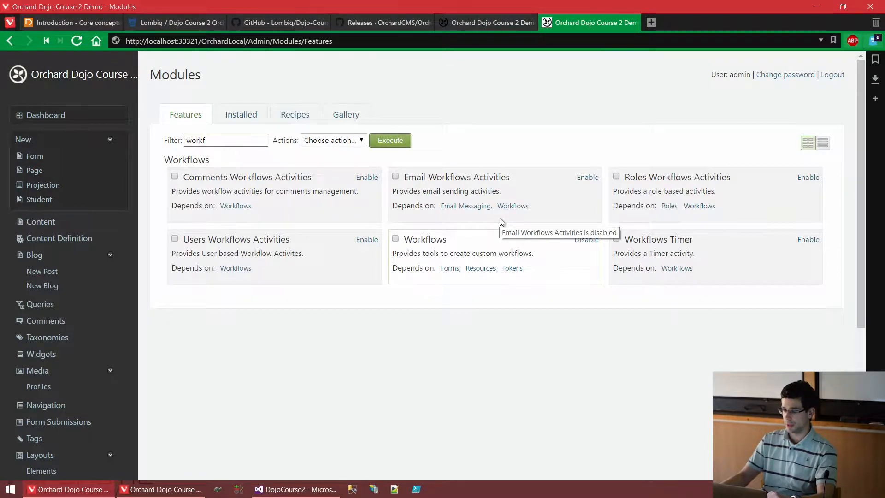
{"action": "left_click_drag", "start_coordinate": [462, 242], "coordinate": [402, 246]}
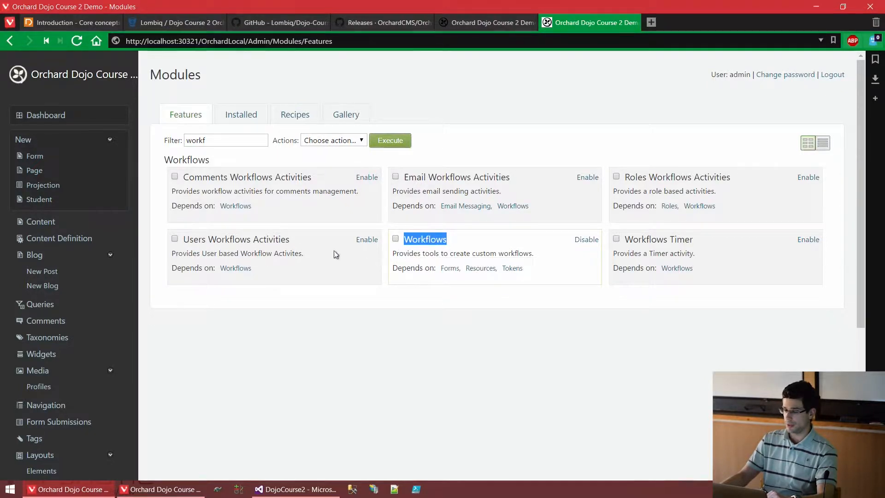
Bulk-enable Comments, Email, Roles, Users Workflows Activities and Workflows Timer.
{"action": "left_click", "coordinate": [286, 179]}
{"action": "left_click", "coordinate": [547, 175]}
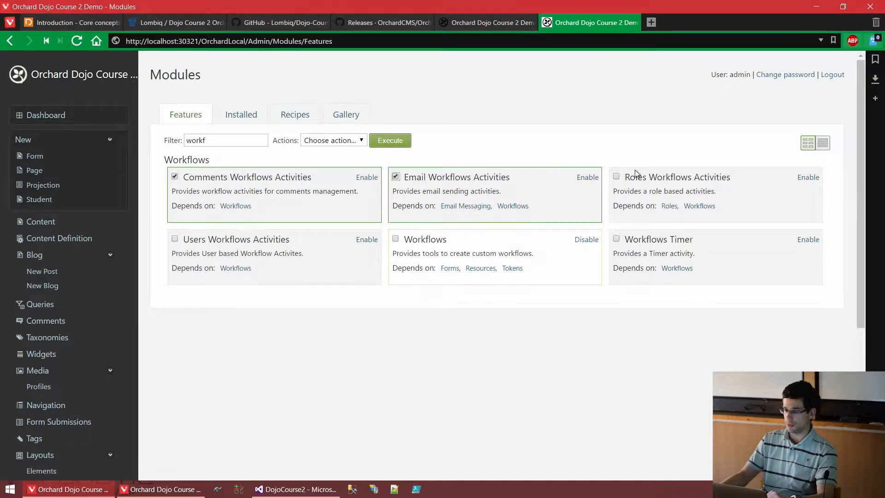
{"action": "left_click", "coordinate": [650, 177]}
{"action": "left_click", "coordinate": [633, 242]}
{"action": "left_click", "coordinate": [213, 240]}
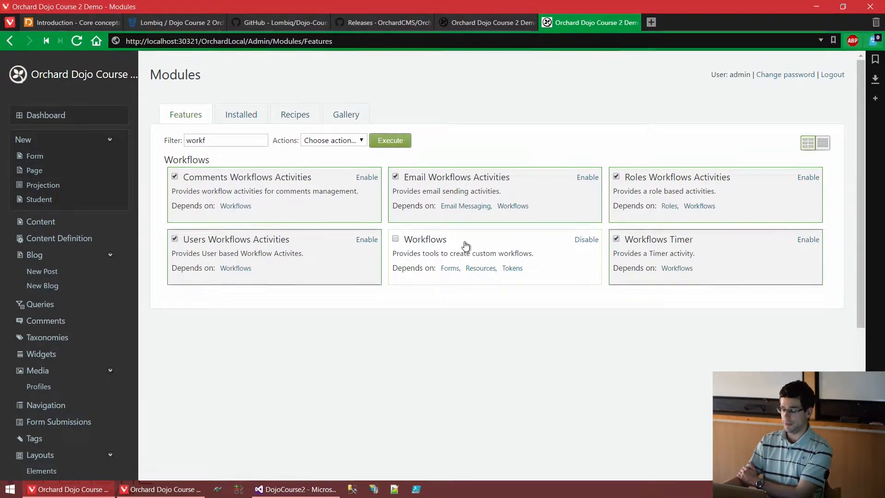
{"action": "left_click", "coordinate": [352, 143]}
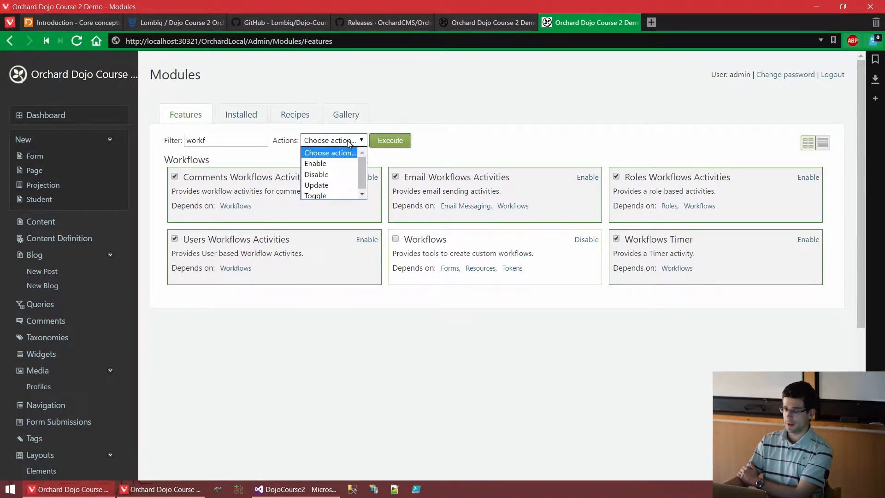
{"action": "left_click", "coordinate": [341, 163]}
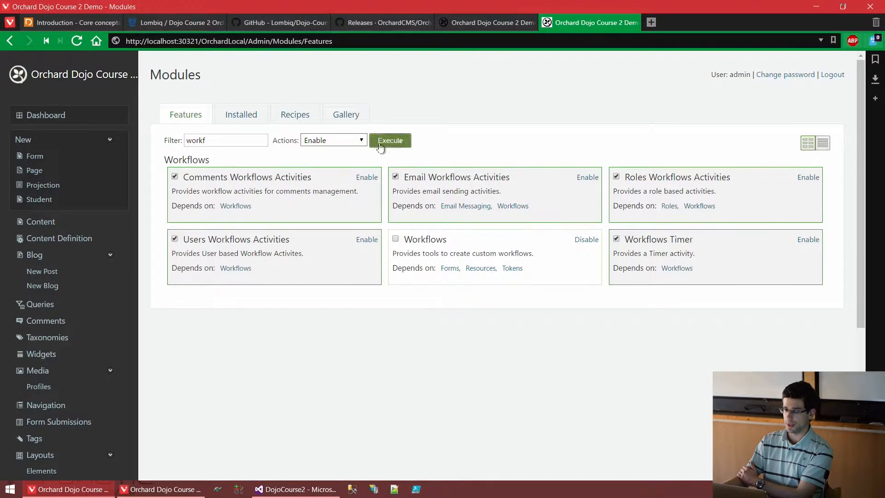
{"action": "left_click", "coordinate": [407, 141]}
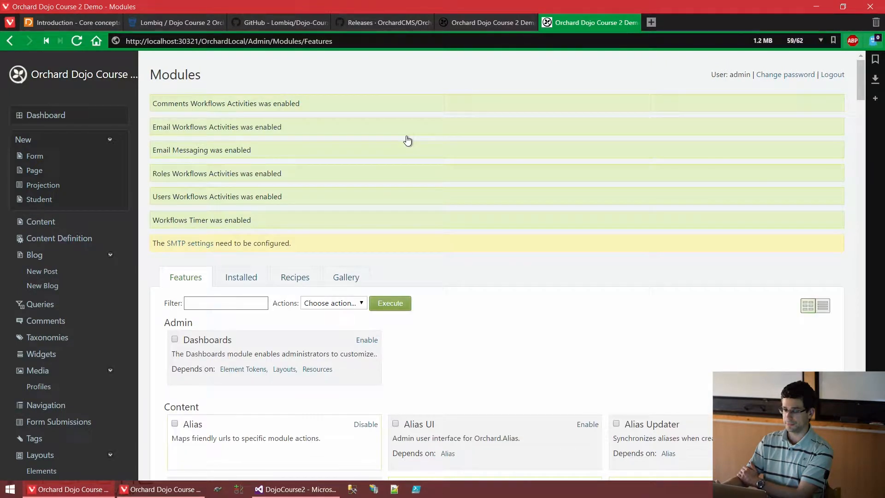
Open the Create new Workflow Definition form from Workflows, ready to enter the name.
{"action": "scroll", "coordinate": [405, 138], "scroll_direction": "down", "scroll_amount": 3}
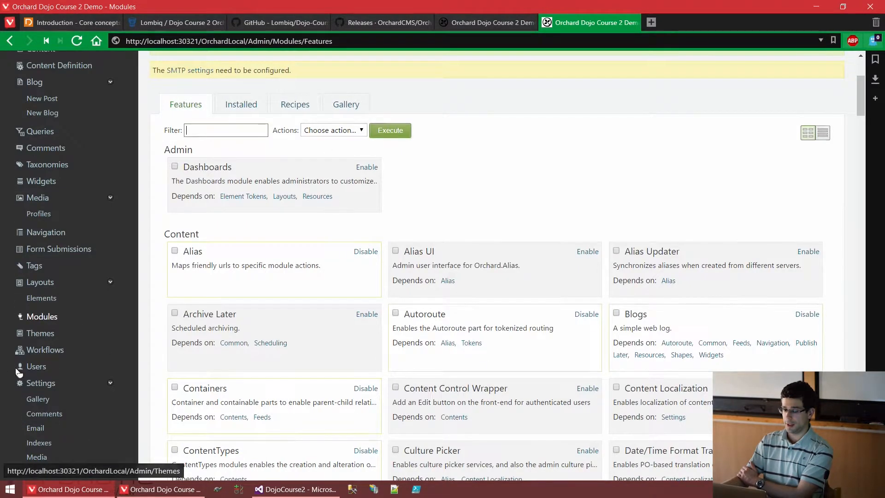
{"action": "left_click", "coordinate": [38, 353]}
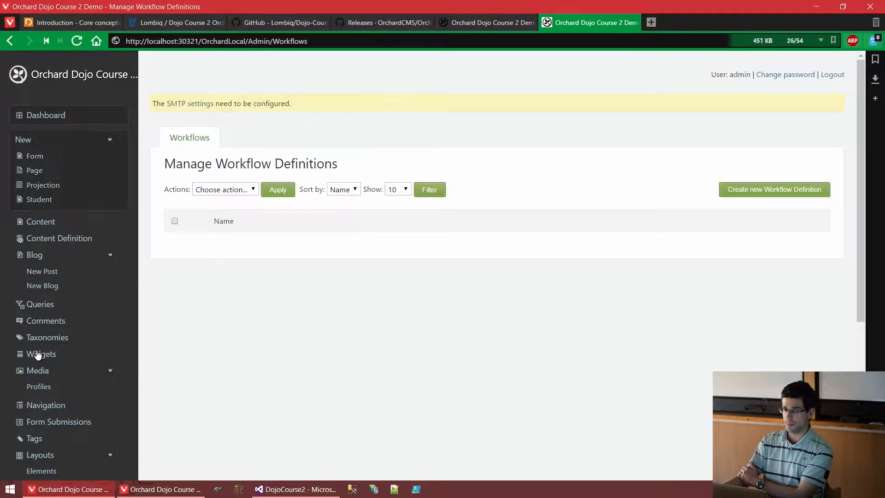
{"action": "left_click", "coordinate": [789, 193]}
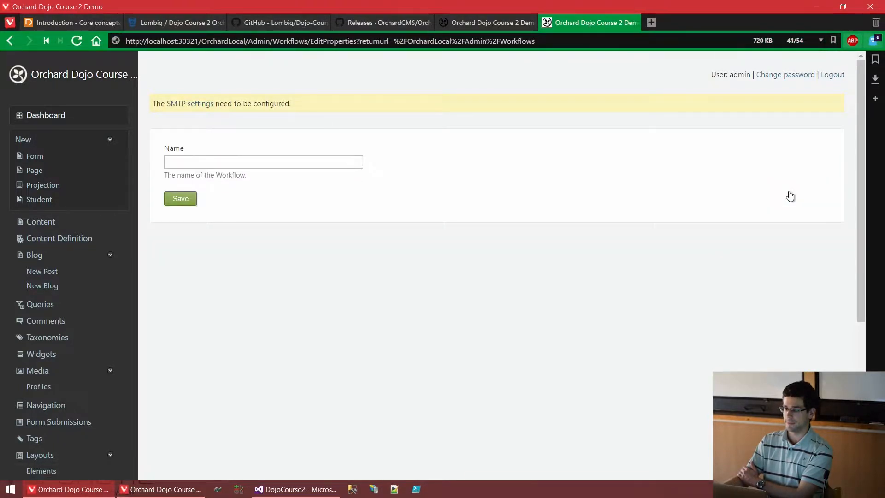
{"action": "left_click", "coordinate": [9, 40]}
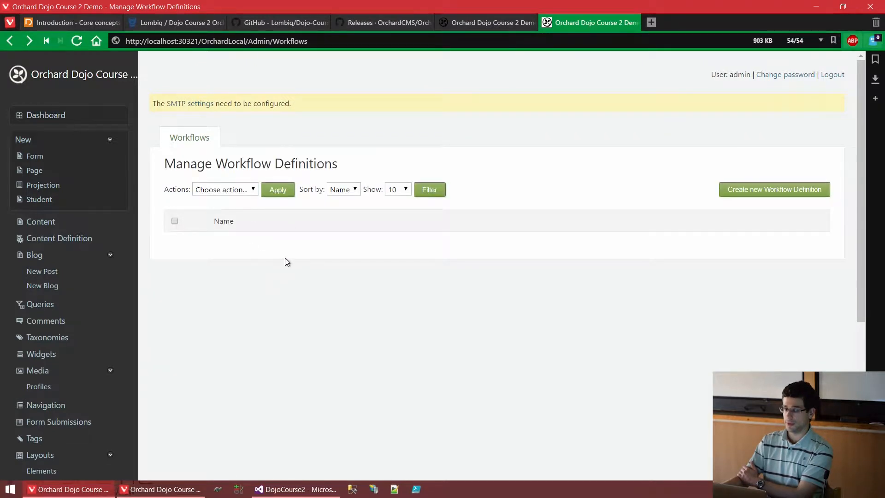
{"action": "left_click", "coordinate": [814, 193]}
{"action": "left_click", "coordinate": [315, 165]}
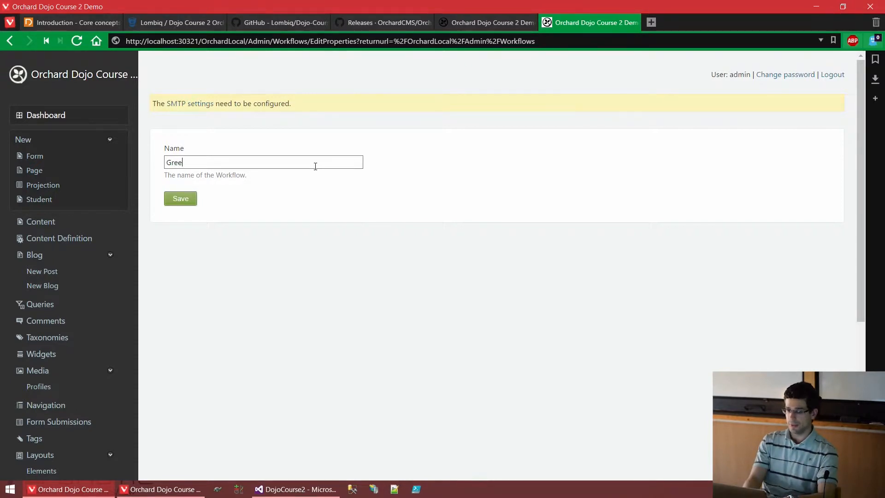
Create the 'Greeting' workflow and filter its activity toolbox by 'log'.
{"action": "key", "text": "Return"}
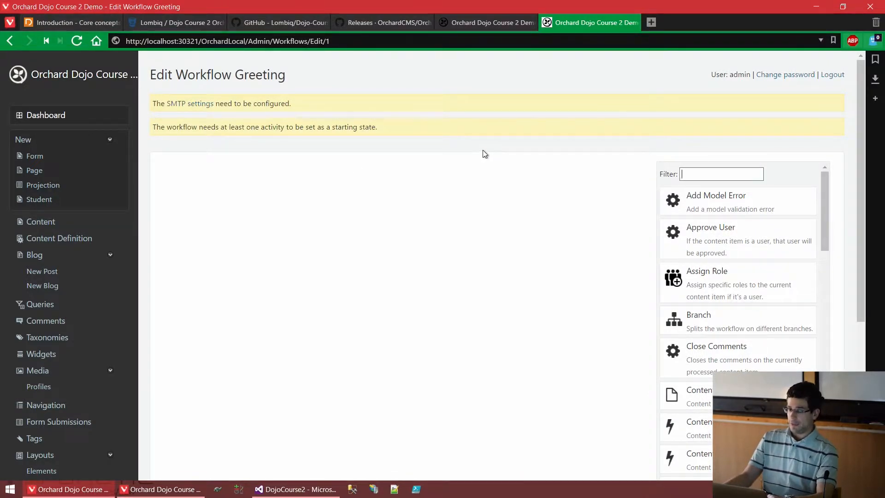
{"action": "scroll", "coordinate": [362, 230], "scroll_direction": "down", "scroll_amount": 3}
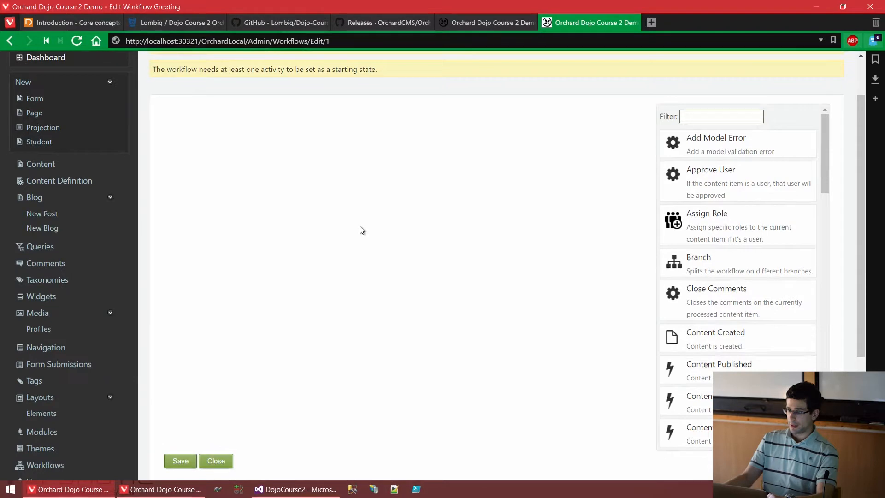
{"action": "scroll", "coordinate": [456, 229], "scroll_direction": "up", "scroll_amount": 2}
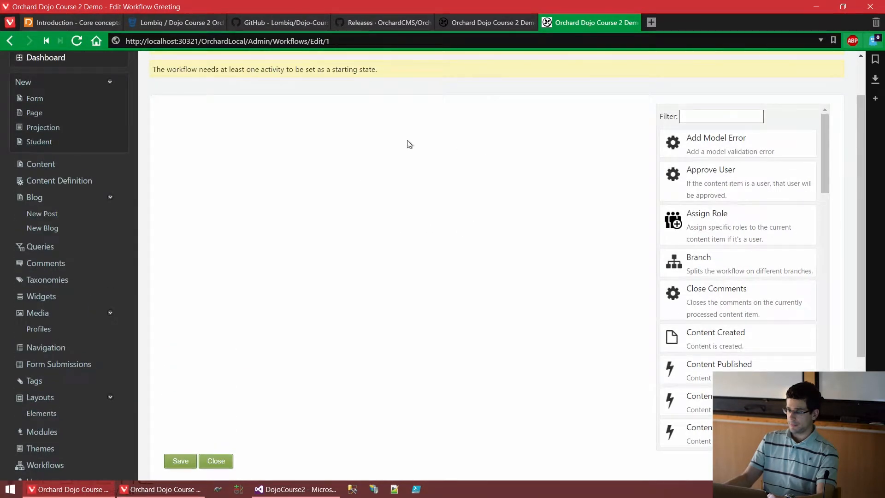
{"action": "mouse_move", "coordinate": [822, 122]}
{"action": "left_mouse_down"}
{"action": "mouse_move", "coordinate": [844, 209]}
{"action": "mouse_move", "coordinate": [827, 376]}
{"action": "mouse_move", "coordinate": [814, 353]}
{"action": "mouse_move", "coordinate": [811, 123]}
{"action": "left_mouse_up"}
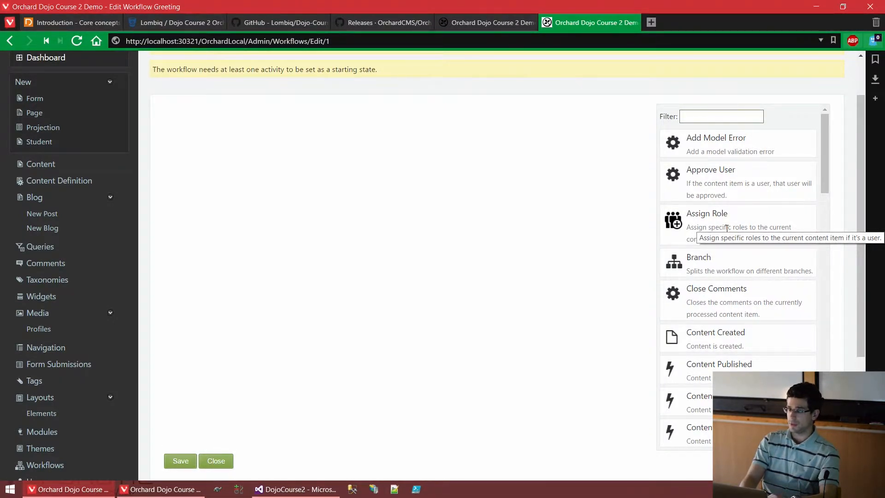
{"action": "type", "text": "log"}
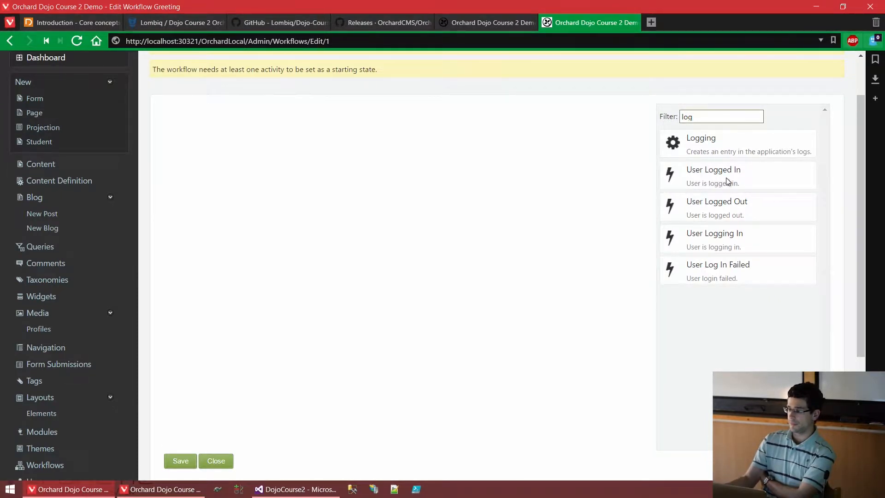
Place User Logged In on the canvas and mark it as the starting activity.
{"action": "left_click_drag", "start_coordinate": [726, 178], "coordinate": [402, 183]}
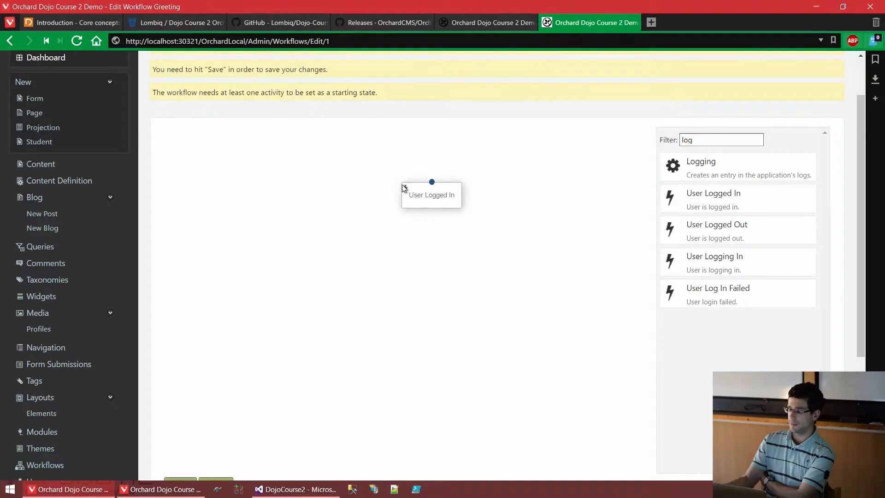
{"action": "mouse_move", "coordinate": [463, 175]}
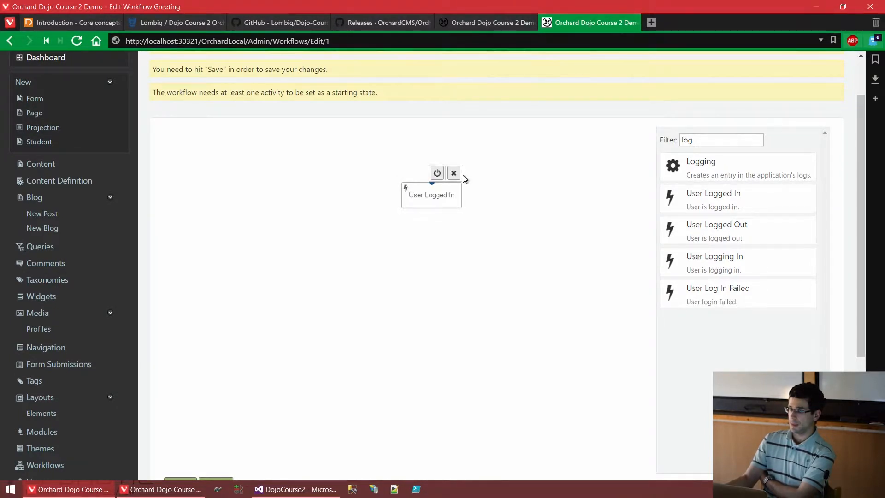
{"action": "scroll", "coordinate": [295, 251], "scroll_direction": "up", "scroll_amount": 1}
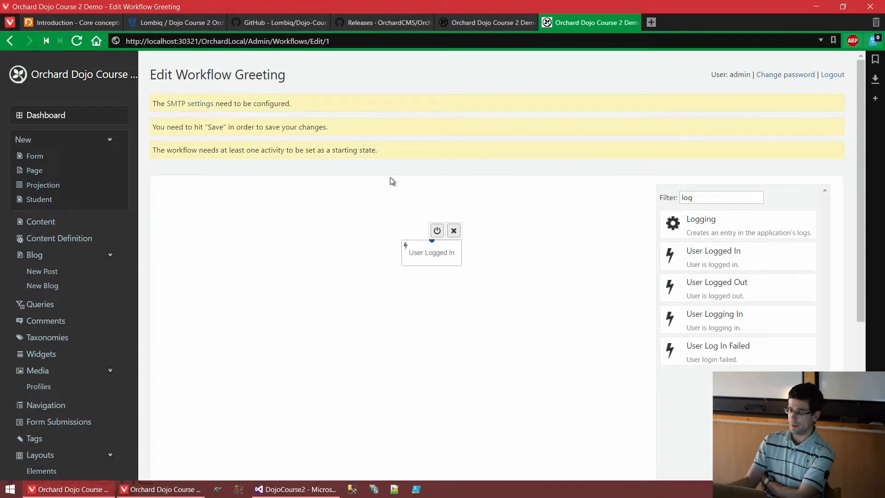
{"action": "left_click", "coordinate": [438, 230]}
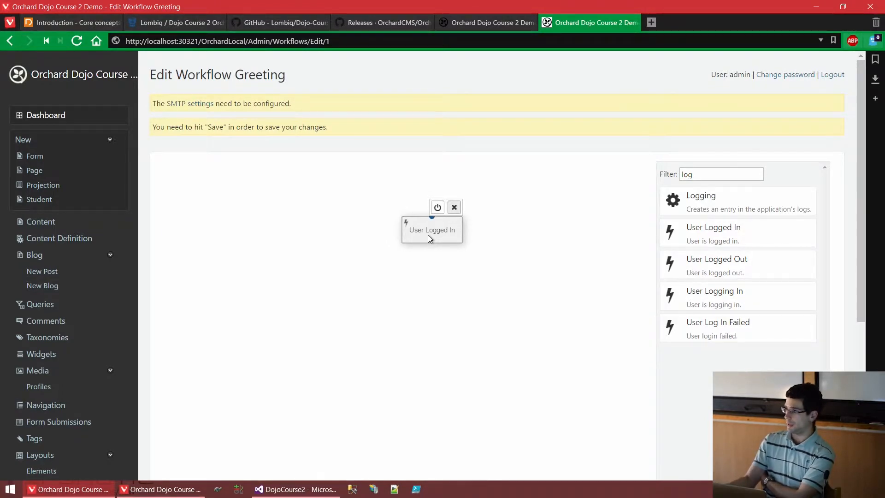
{"action": "left_click_drag", "start_coordinate": [700, 175], "coordinate": [665, 184]}
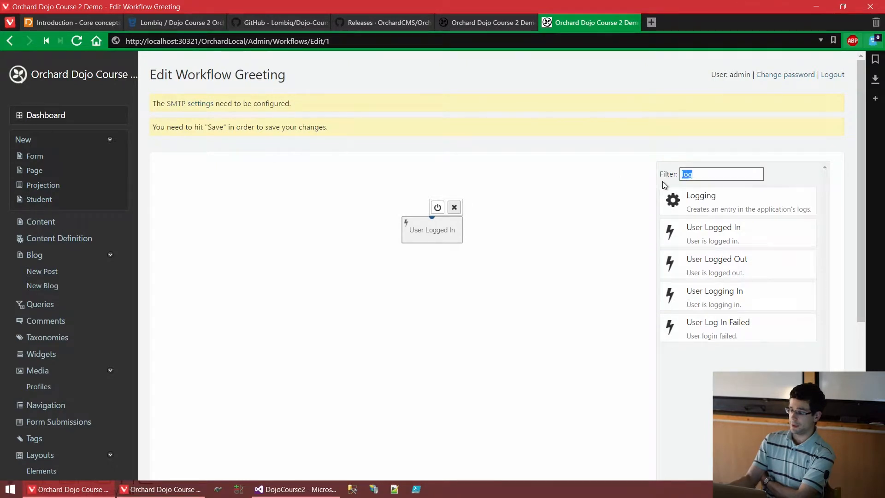
Filter the toolbox by 'notif', add Notify below User Logged In and edit it.
{"action": "key", "text": "BackSpace"}
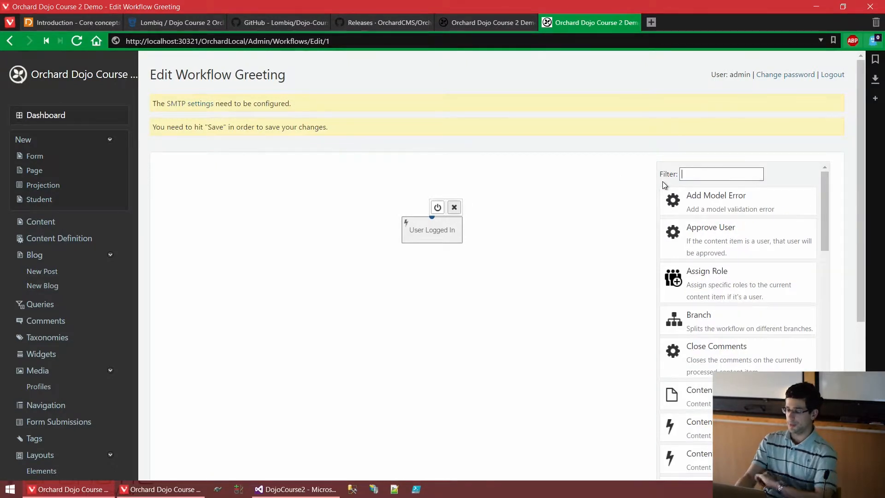
{"action": "type", "text": "notif"}
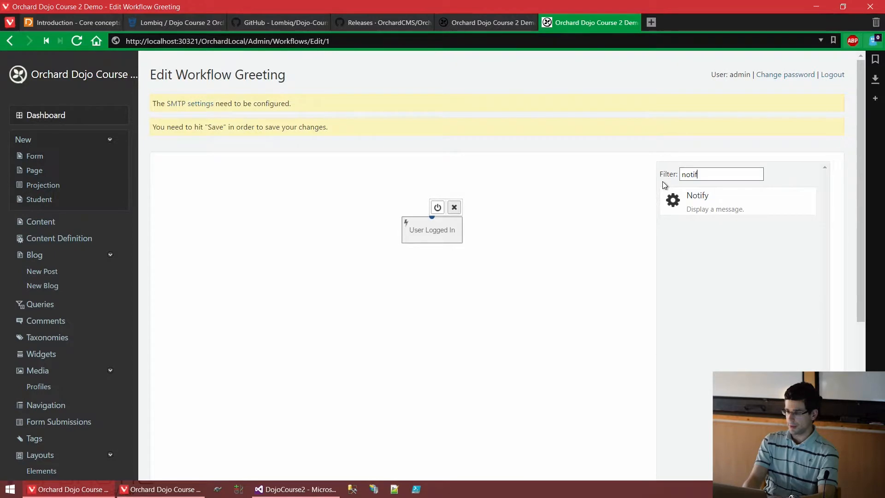
{"action": "left_click_drag", "start_coordinate": [691, 194], "coordinate": [438, 325]}
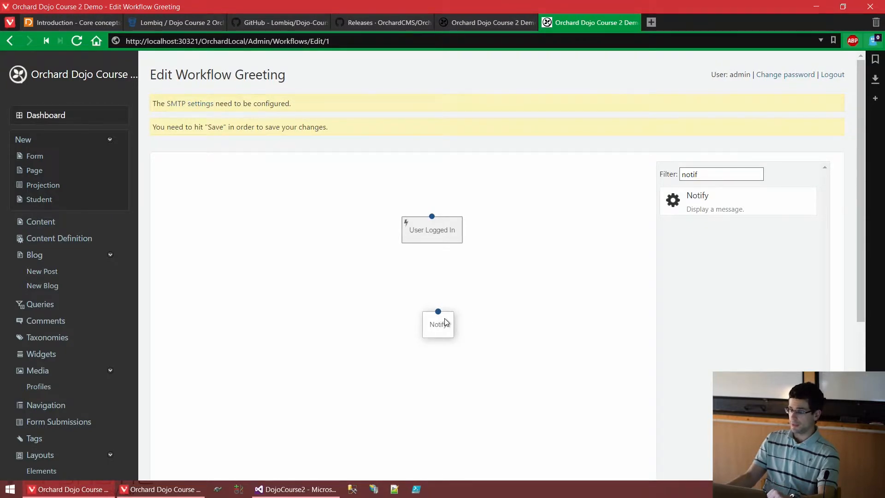
{"action": "mouse_move", "coordinate": [444, 322]}
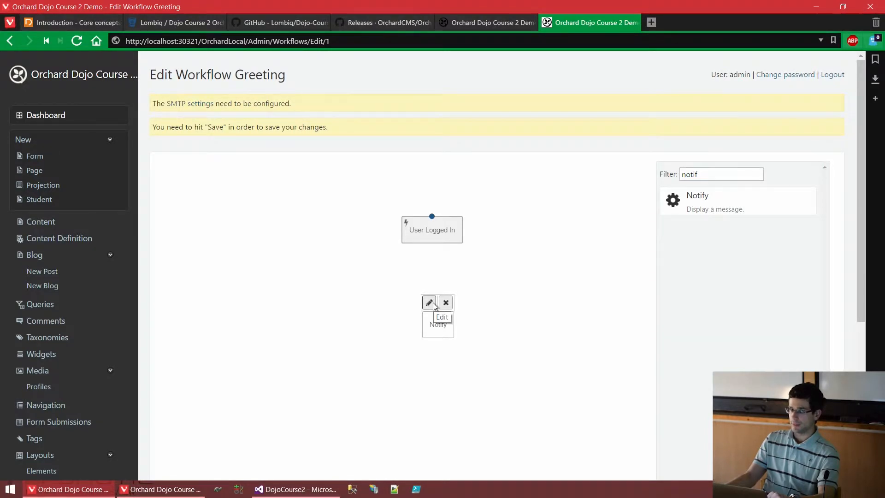
{"action": "left_click", "coordinate": [433, 302]}
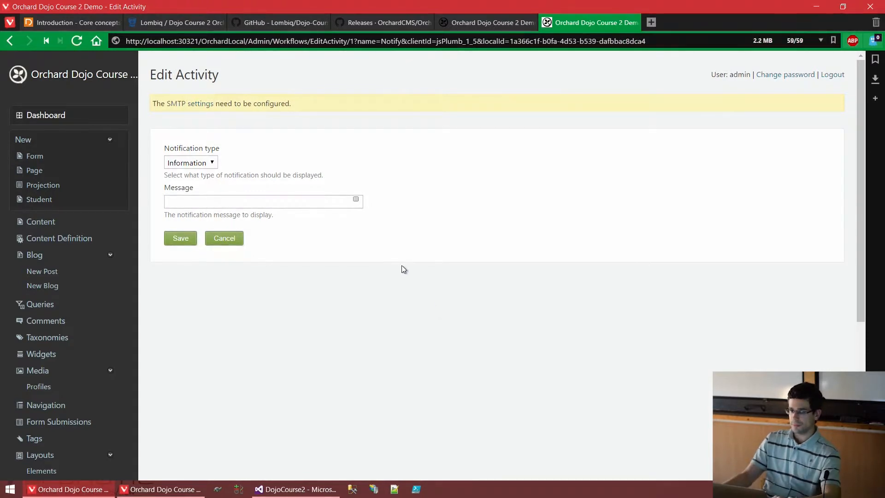
Give the Notify activity an Information notification with message 'Hi!' and save it.
{"action": "left_click", "coordinate": [195, 163]}
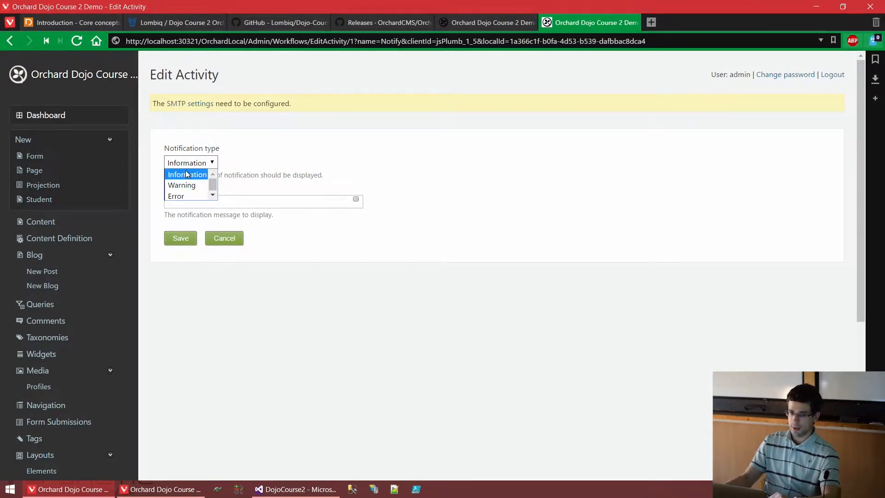
{"action": "left_click", "coordinate": [186, 175]}
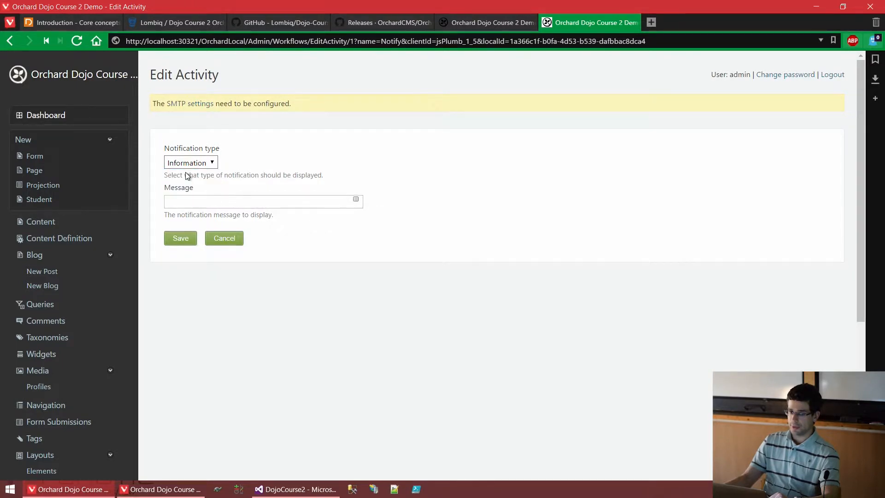
{"action": "left_click", "coordinate": [208, 201]}
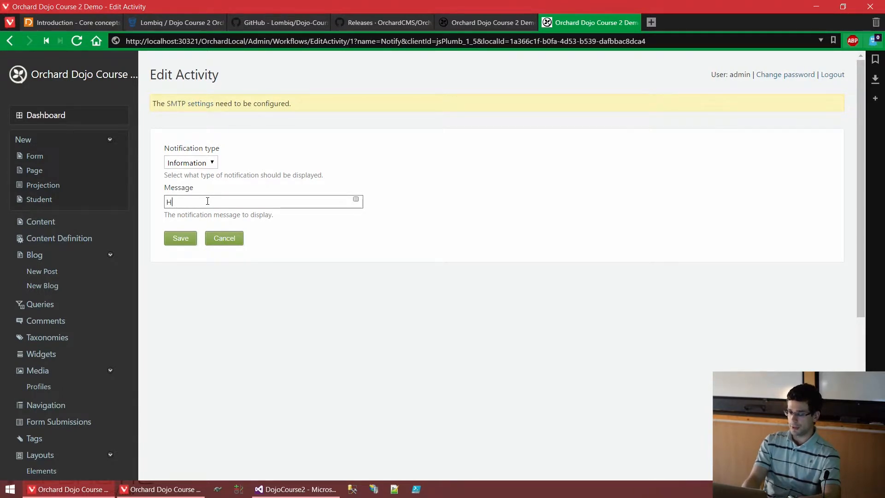
{"action": "type", "text": "Hi!"}
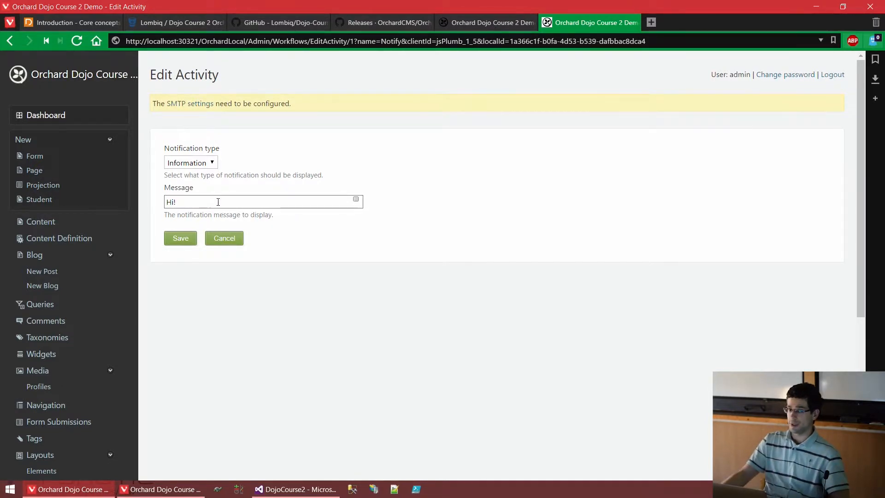
{"action": "left_click", "coordinate": [191, 240]}
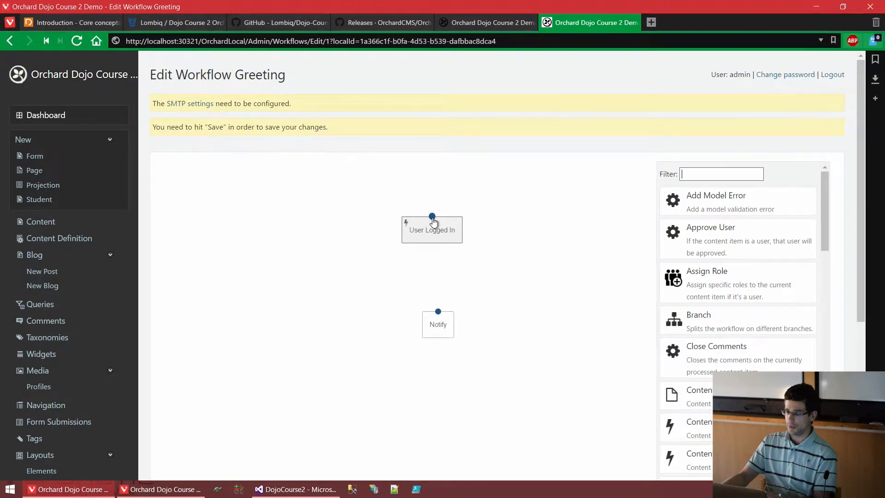
Connect User Logged In's Done outcome to Notify and save the Greeting workflow.
{"action": "left_click_drag", "start_coordinate": [433, 222], "coordinate": [439, 328]}
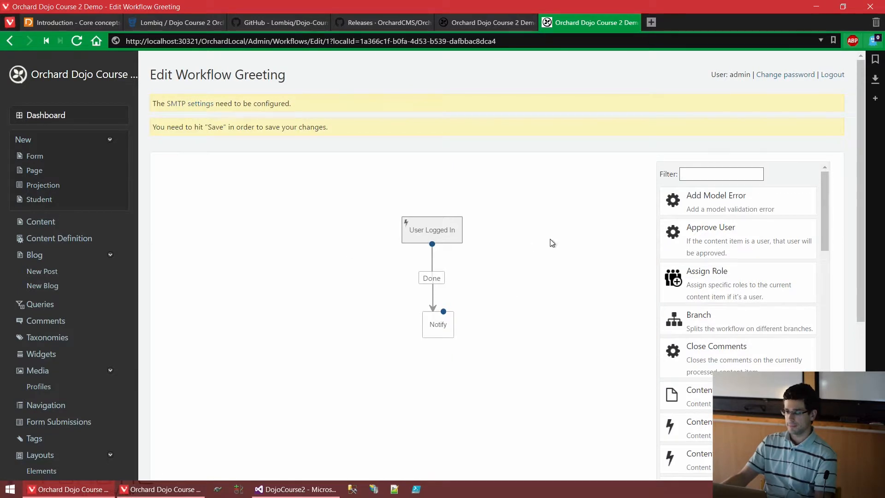
{"action": "scroll", "coordinate": [293, 277], "scroll_direction": "down", "scroll_amount": 3}
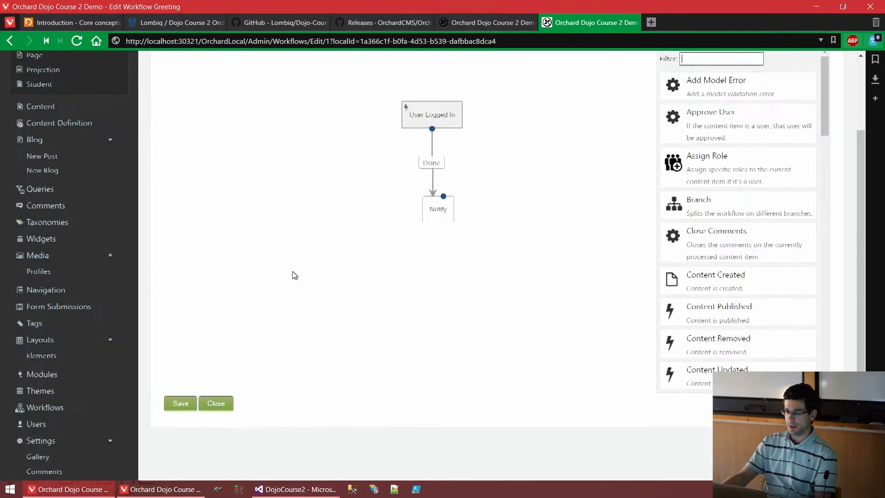
{"action": "left_click", "coordinate": [181, 402]}
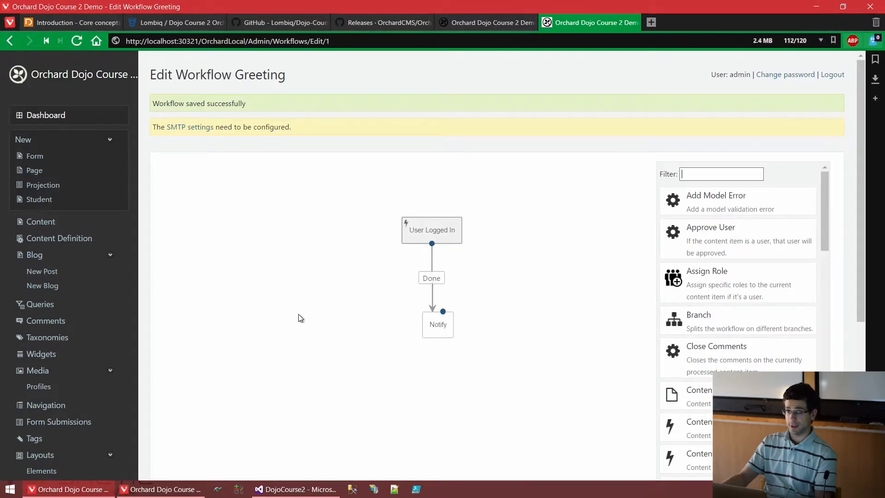
Sign in on the public site as the test user and check the 'Hi!' notification.
{"action": "left_click", "coordinate": [166, 490]}
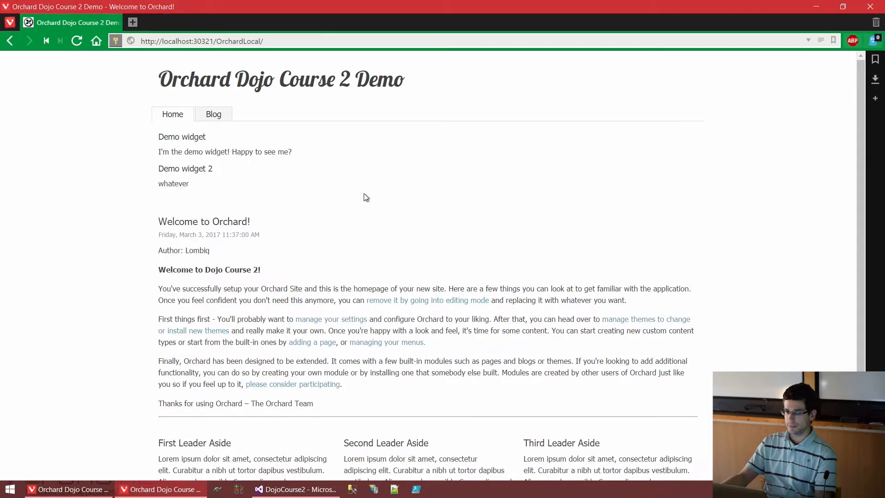
{"action": "scroll", "coordinate": [296, 115], "scroll_direction": "down", "scroll_amount": 2}
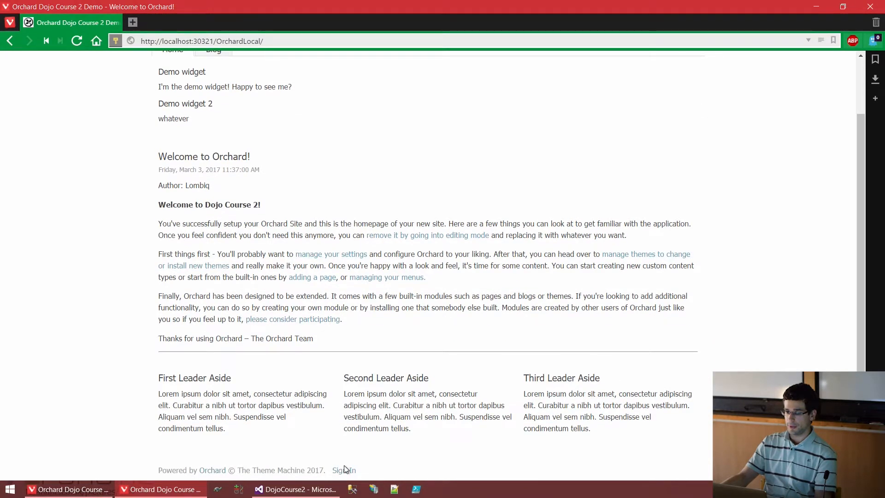
{"action": "left_click", "coordinate": [343, 467]}
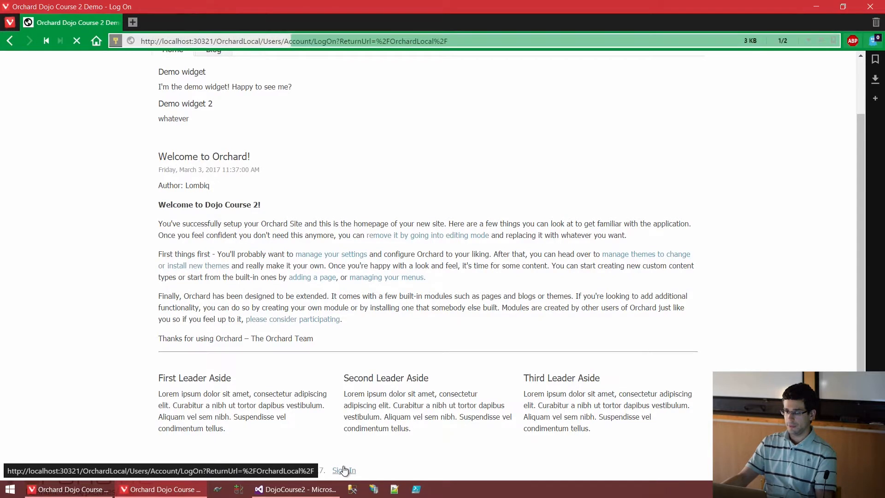
{"action": "type", "text": "Test"}
{"action": "key", "text": "Tab"}
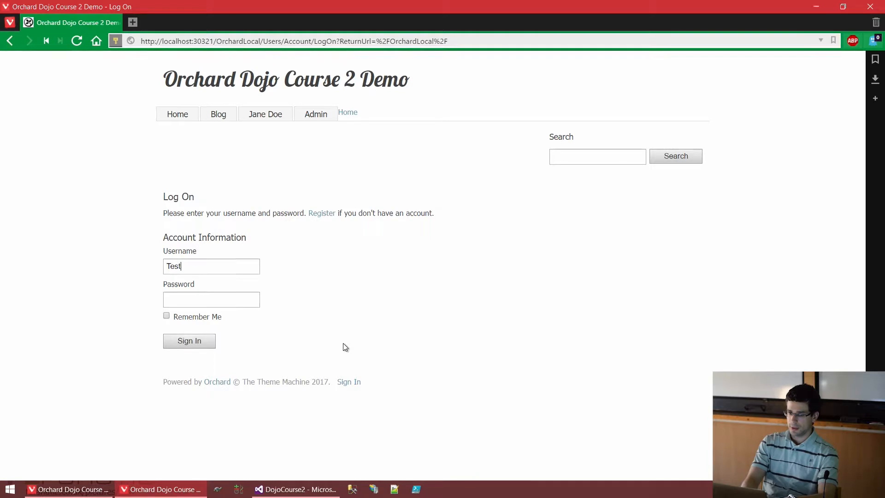
{"action": "type", "text": "••••••••"}
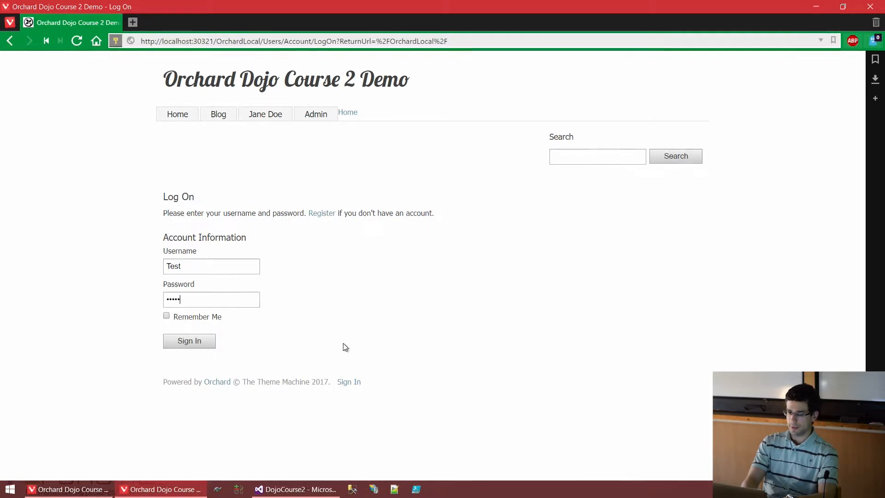
{"action": "key", "text": "Return"}
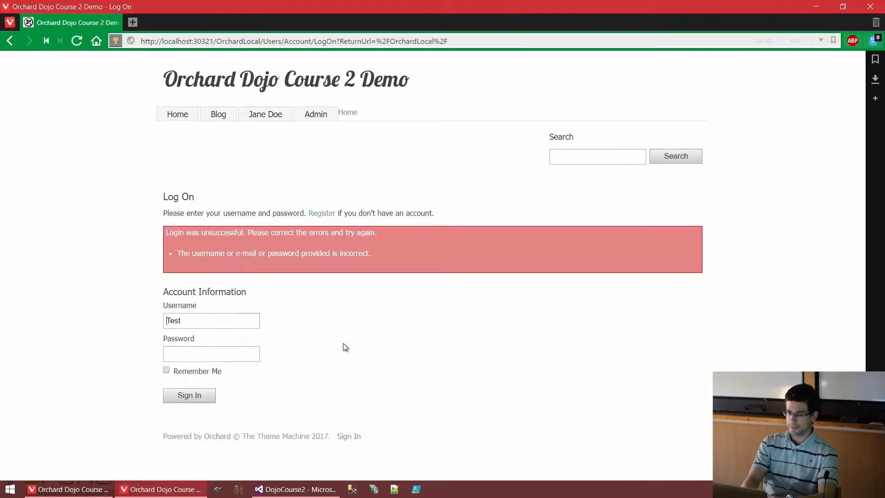
{"action": "type", "text": "••••••••"}
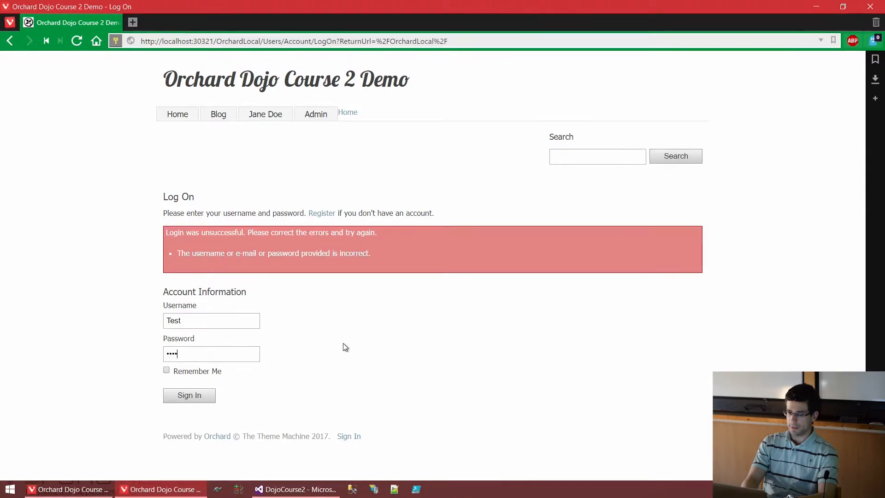
{"action": "key", "text": "Return"}
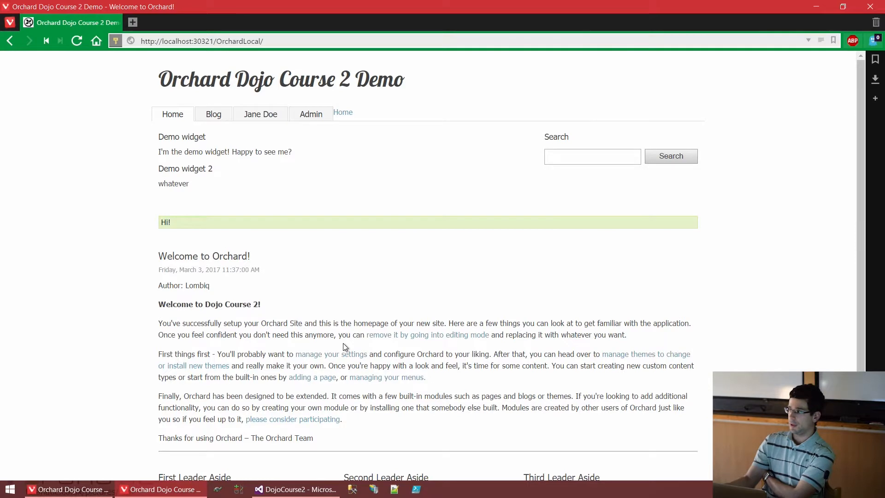
{"action": "left_click_drag", "start_coordinate": [192, 228], "coordinate": [143, 216]}
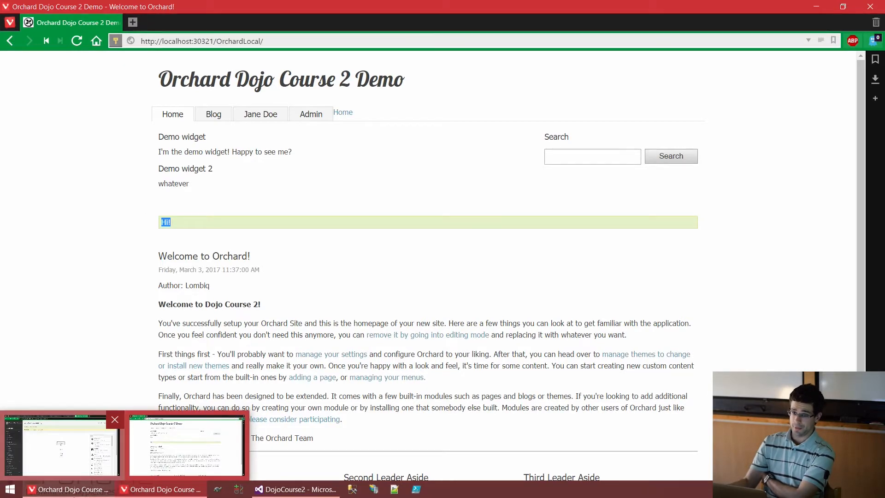
Return to the admin's Greeting workflow editor and scroll the toolbox to the User activities.
{"action": "left_click", "coordinate": [79, 493]}
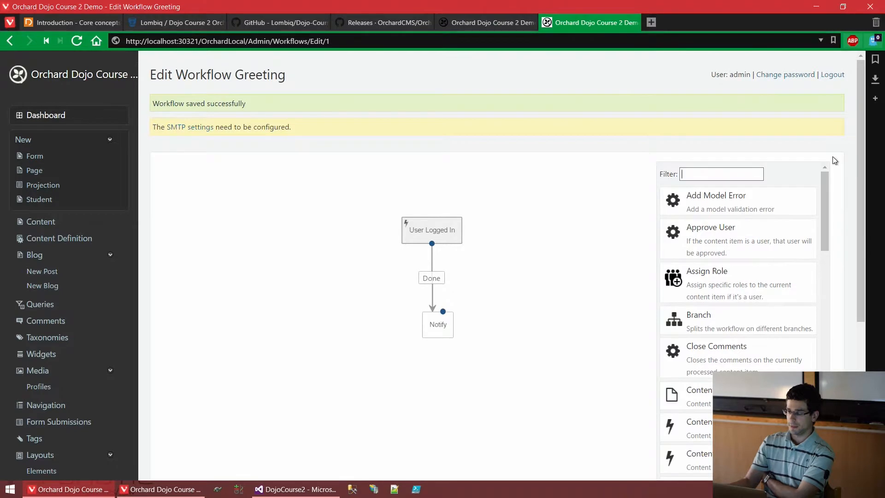
{"action": "scroll", "coordinate": [832, 156], "scroll_direction": "down", "scroll_amount": 1}
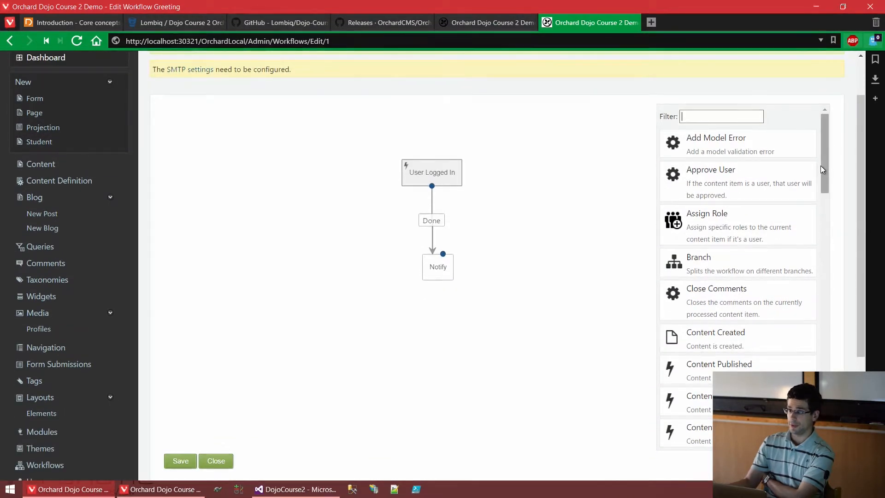
{"action": "left_click_drag", "start_coordinate": [825, 150], "coordinate": [813, 396]}
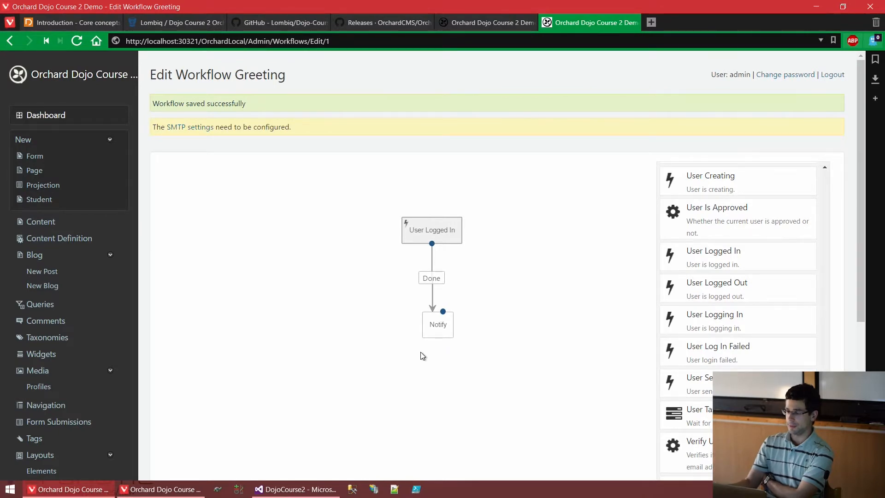
Reopen the Notify settings, edit the message to 'Hi !' and open its token list.
{"action": "left_click", "coordinate": [433, 322]}
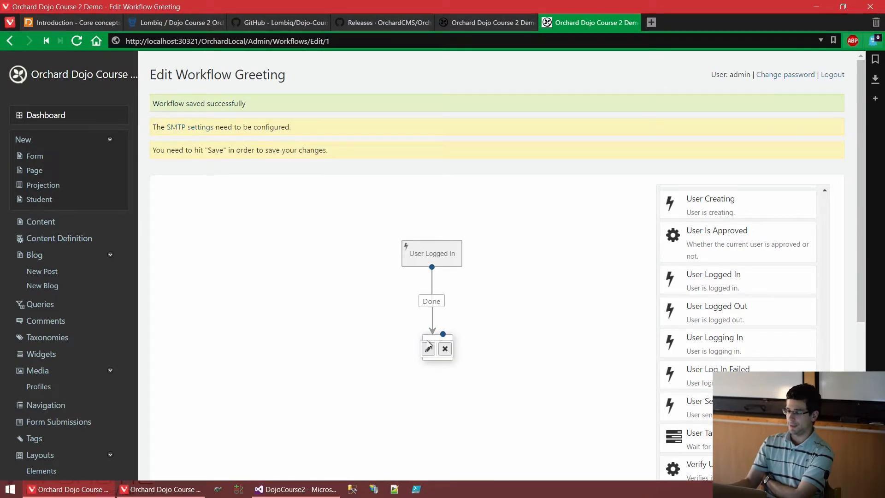
{"action": "left_click", "coordinate": [425, 347]}
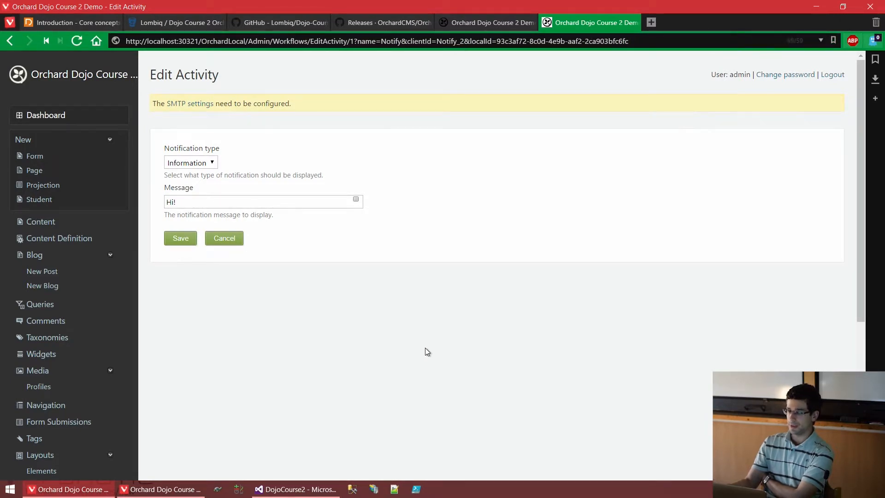
{"action": "left_click", "coordinate": [230, 207]}
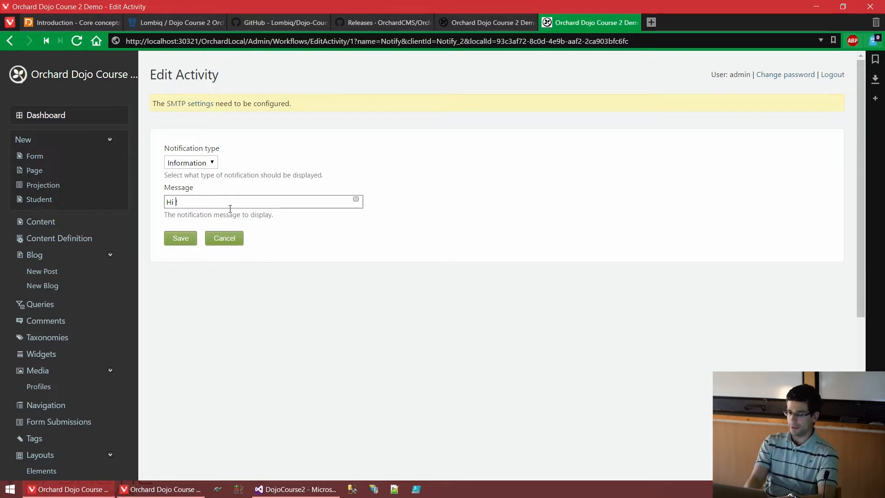
{"action": "type", "text": "Test"}
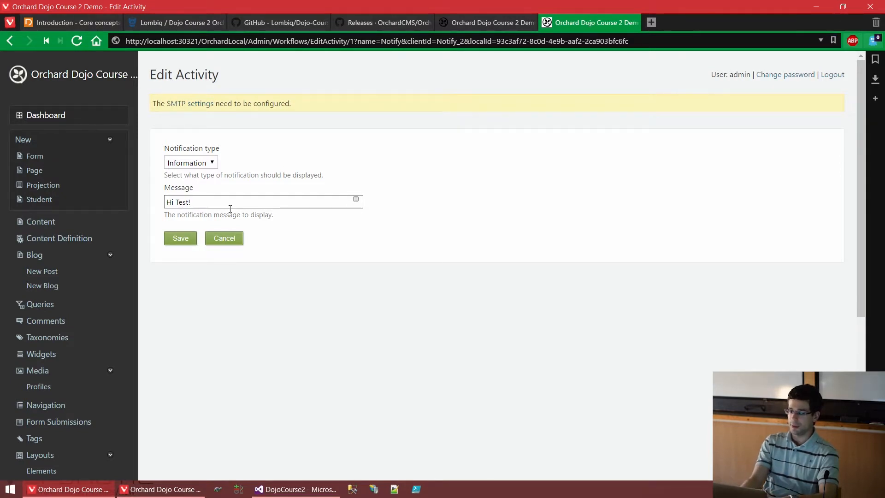
{"action": "key", "text": "BackSpace"}
{"action": "key", "text": "BackSpace"}
{"action": "key", "text": "BackSpace"}
{"action": "key", "text": "BackSpace"}
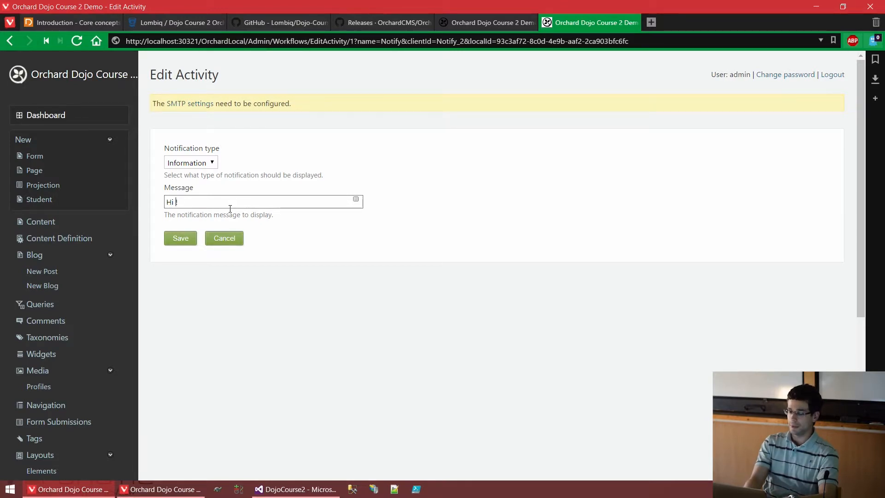
{"action": "type", "text": "$UserName"}
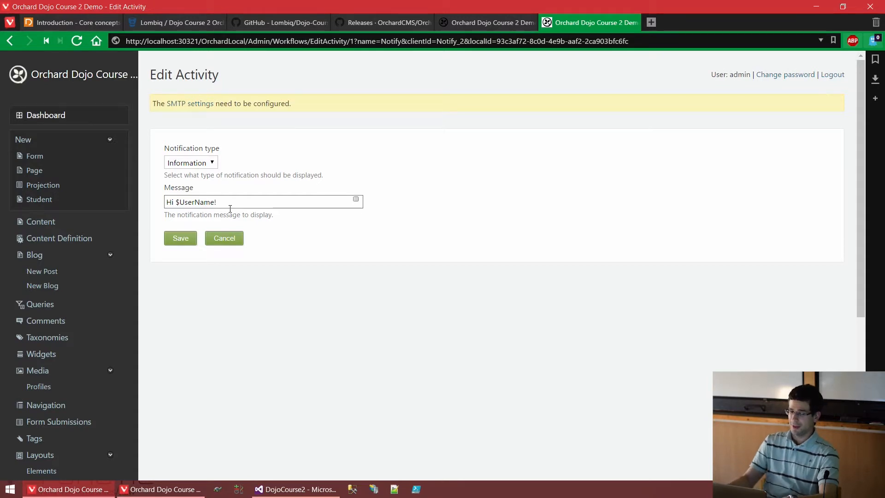
{"action": "key", "text": "BackSpace"}
{"action": "key", "text": "BackSpace"}
{"action": "key", "text": "BackSpace"}
{"action": "key", "text": "BackSpace"}
{"action": "key", "text": "BackSpace"}
{"action": "key", "text": "BackSpace"}
{"action": "key", "text": "BackSpace"}
{"action": "key", "text": "BackSpace"}
{"action": "key", "text": "BackSpace"}
{"action": "key", "text": "BackSpace"}
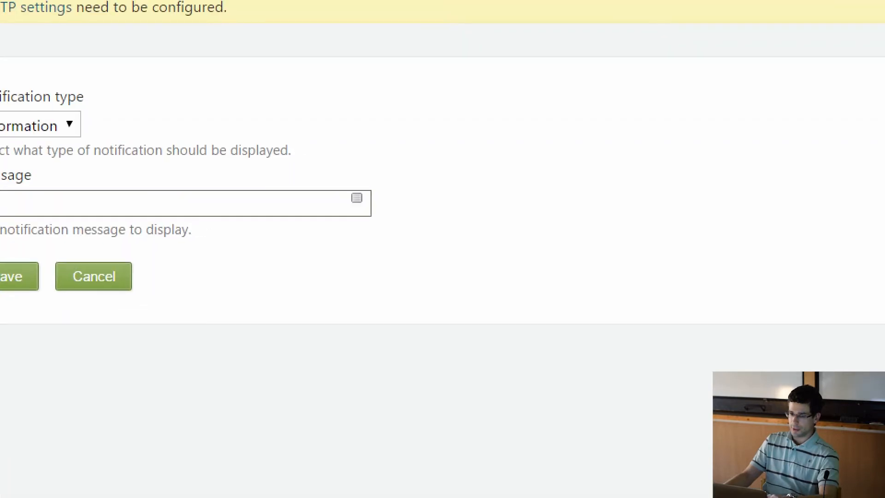
{"action": "mouse_move", "coordinate": [365, 189]}
{"action": "left_mouse_down"}
{"action": "mouse_move", "coordinate": [348, 207]}
{"action": "mouse_move", "coordinate": [368, 183]}
{"action": "left_mouse_up"}
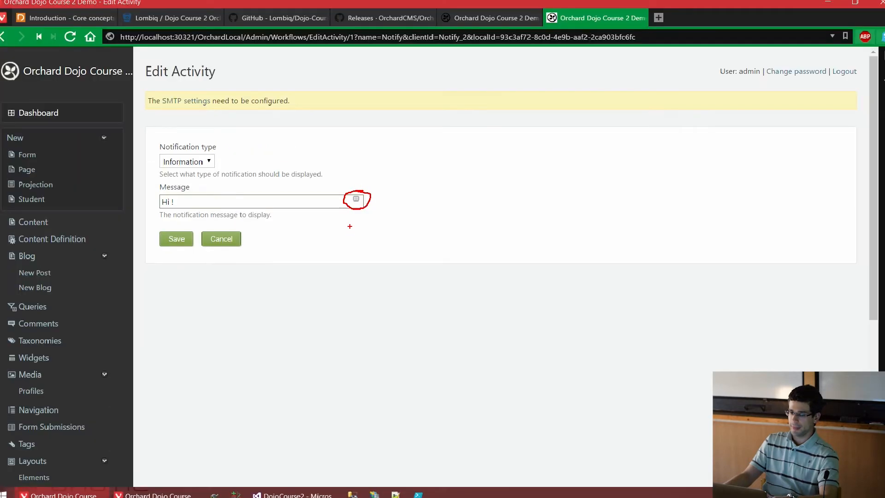
{"action": "left_click", "coordinate": [363, 200]}
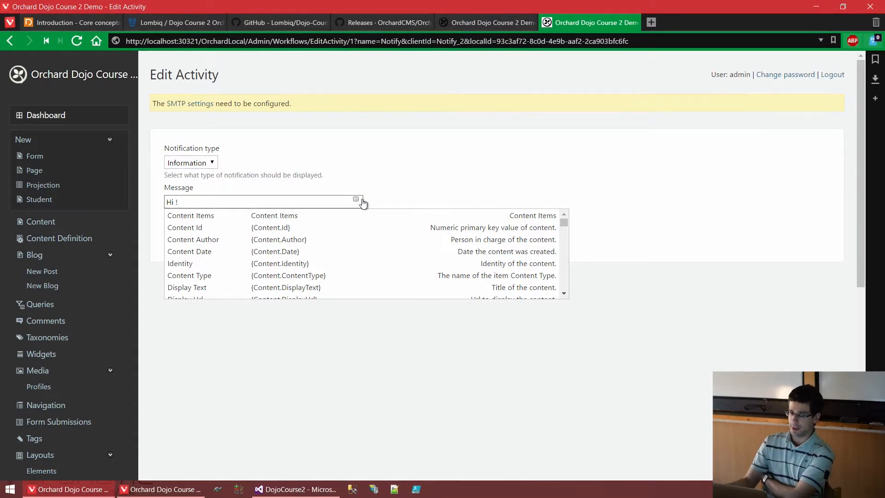
Insert the {User.Name} token from the User tokens so the message reads 'Hi {User.Name}!'.
{"action": "scroll", "coordinate": [288, 236], "scroll_direction": "down", "scroll_amount": 2}
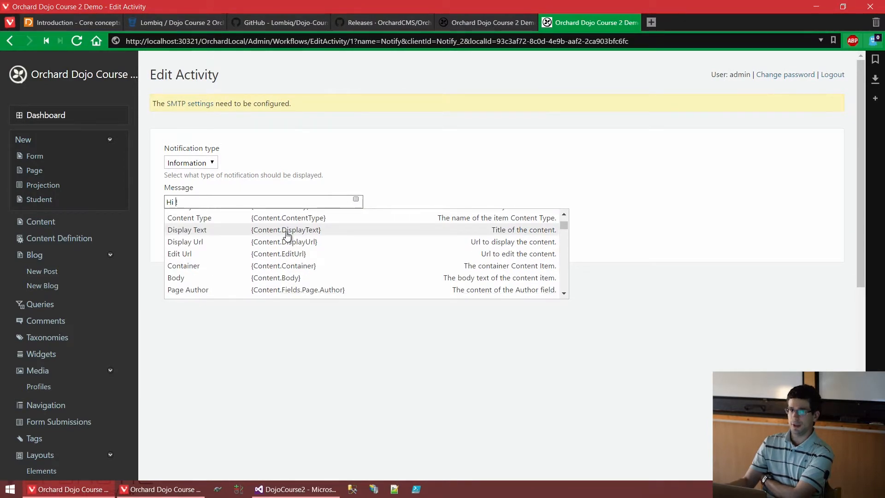
{"action": "scroll", "coordinate": [287, 236], "scroll_direction": "down", "scroll_amount": 6}
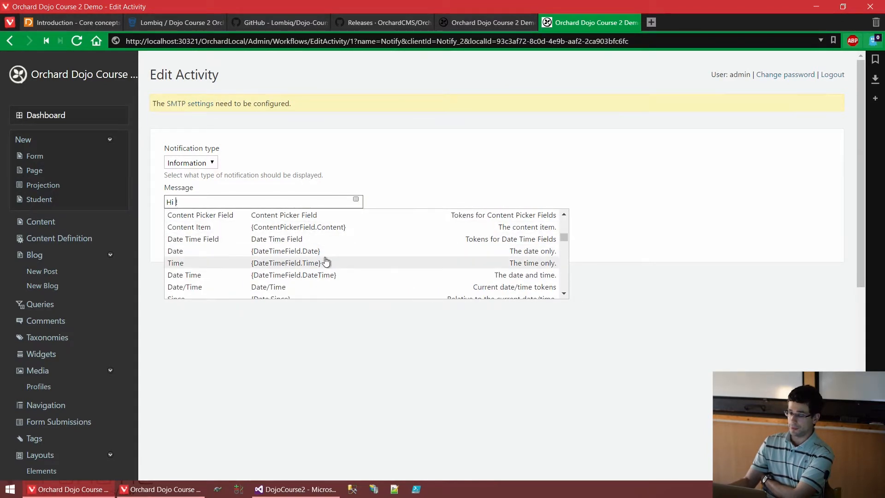
{"action": "scroll", "coordinate": [275, 268], "scroll_direction": "down", "scroll_amount": 1}
{"action": "scroll", "coordinate": [276, 268], "scroll_direction": "down", "scroll_amount": 4}
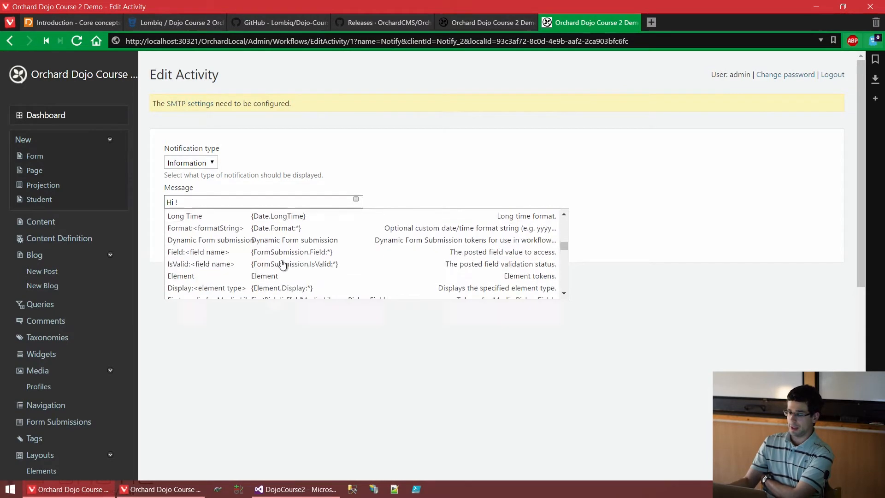
{"action": "scroll", "coordinate": [330, 257], "scroll_direction": "down", "scroll_amount": 2}
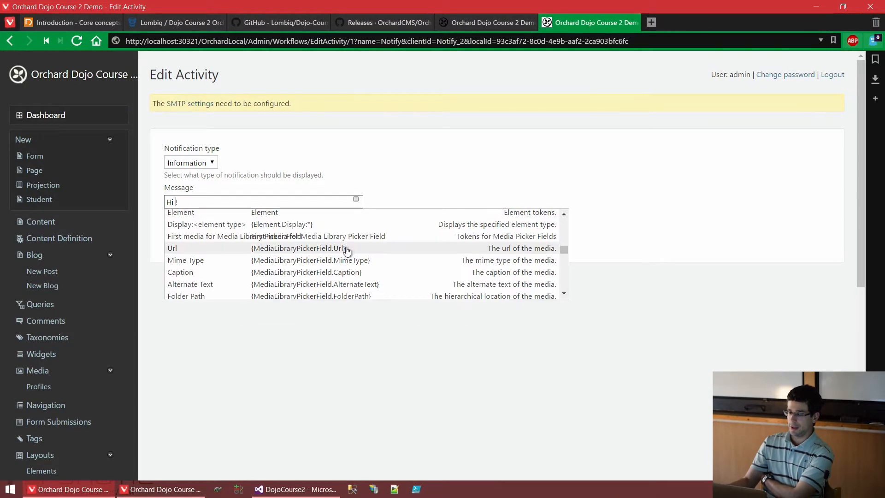
{"action": "scroll", "coordinate": [348, 250], "scroll_direction": "down", "scroll_amount": 6}
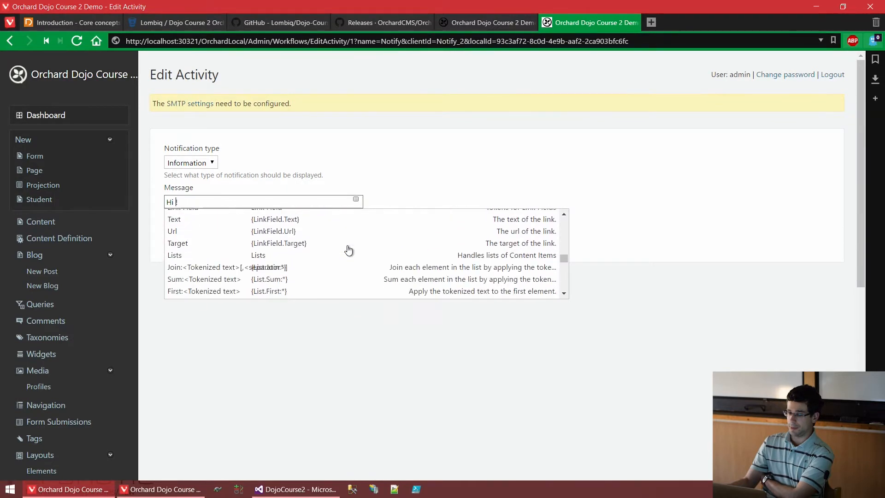
{"action": "scroll", "coordinate": [348, 249], "scroll_direction": "down", "scroll_amount": 2}
{"action": "scroll", "coordinate": [348, 249], "scroll_direction": "down", "scroll_amount": 2}
{"action": "scroll", "coordinate": [348, 250], "scroll_direction": "down", "scroll_amount": 2}
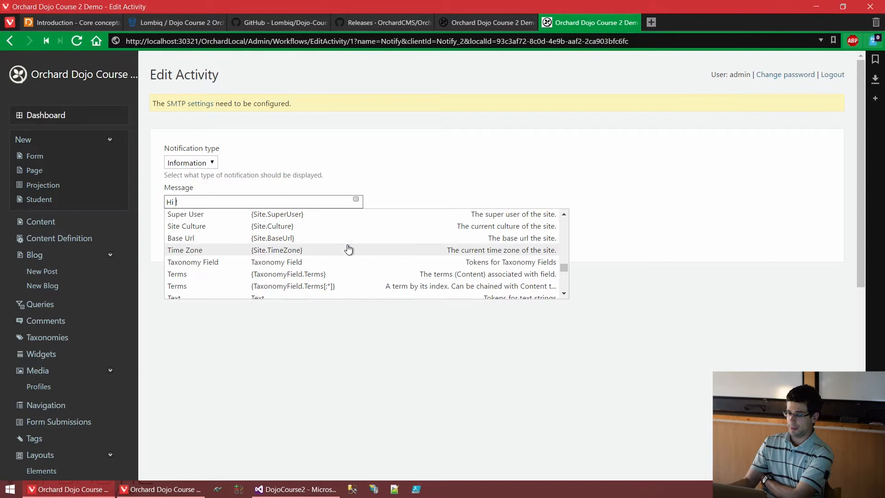
{"action": "scroll", "coordinate": [349, 249], "scroll_direction": "down", "scroll_amount": 5}
{"action": "scroll", "coordinate": [348, 249], "scroll_direction": "down", "scroll_amount": 4}
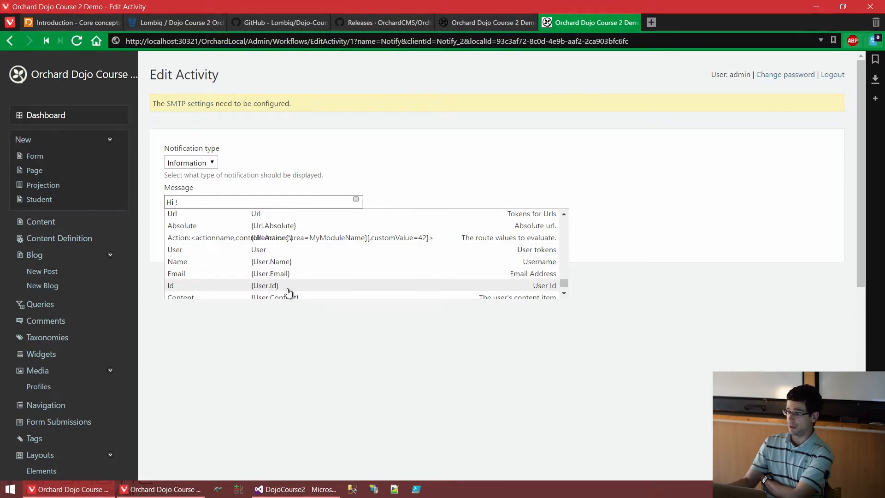
{"action": "left_click", "coordinate": [272, 262]}
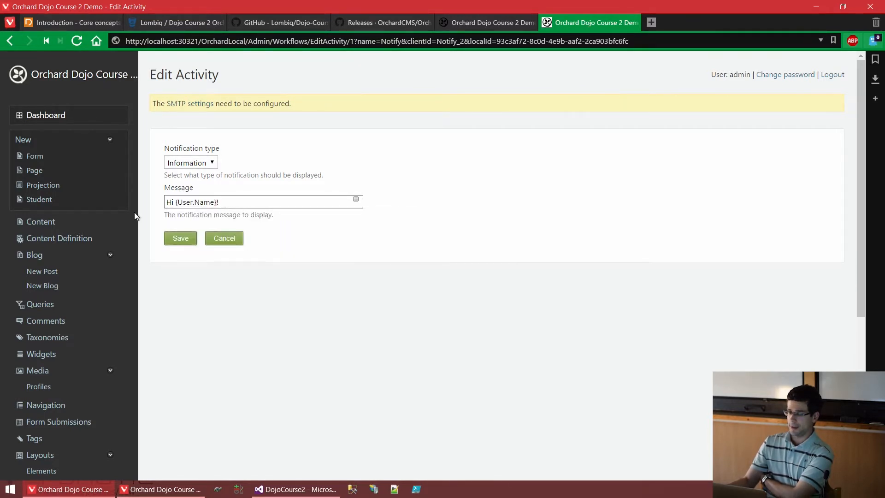
Browse the available tokens list again, then close it without changing the message.
{"action": "key", "text": "ctrl+a"}
{"action": "left_click", "coordinate": [227, 206]}
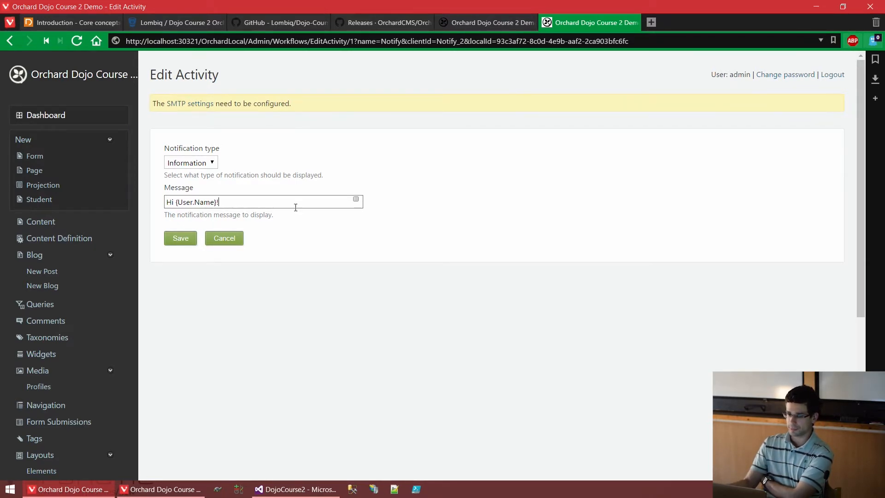
{"action": "left_click", "coordinate": [356, 199]}
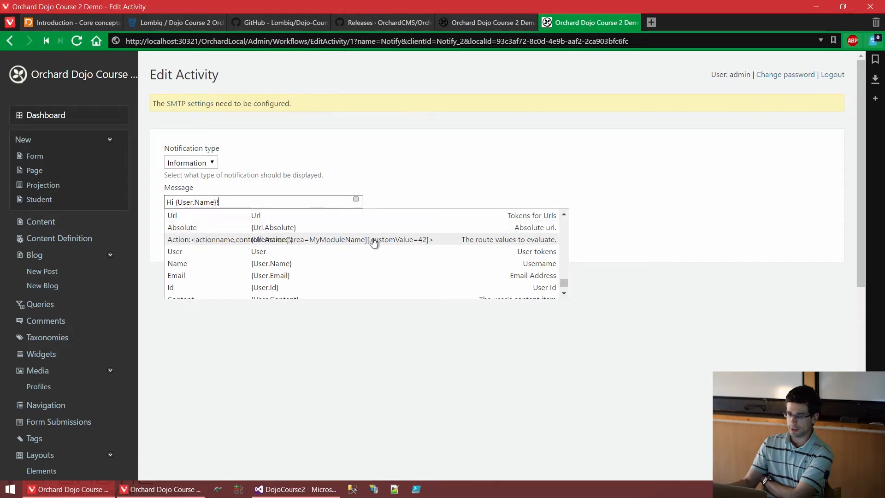
{"action": "scroll", "coordinate": [368, 241], "scroll_direction": "down", "scroll_amount": 4}
{"action": "scroll", "coordinate": [224, 262], "scroll_direction": "up", "scroll_amount": 3}
{"action": "scroll", "coordinate": [322, 249], "scroll_direction": "up", "scroll_amount": 2}
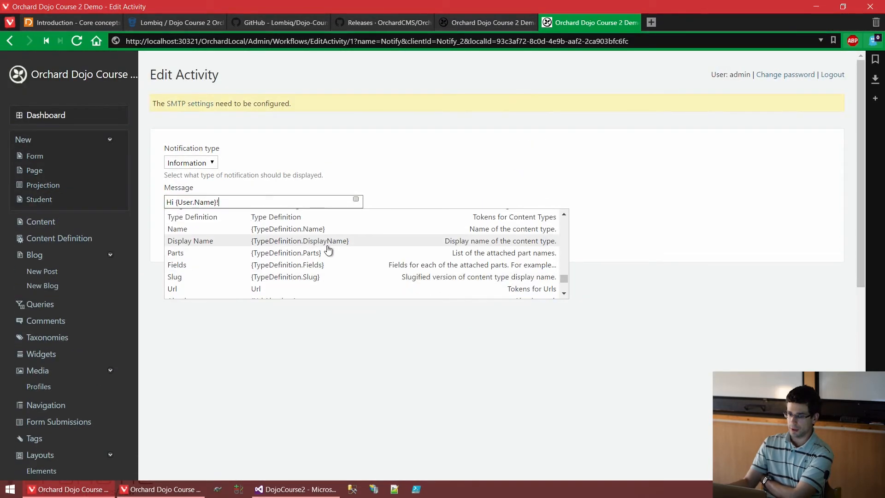
{"action": "scroll", "coordinate": [336, 249], "scroll_direction": "up", "scroll_amount": 2}
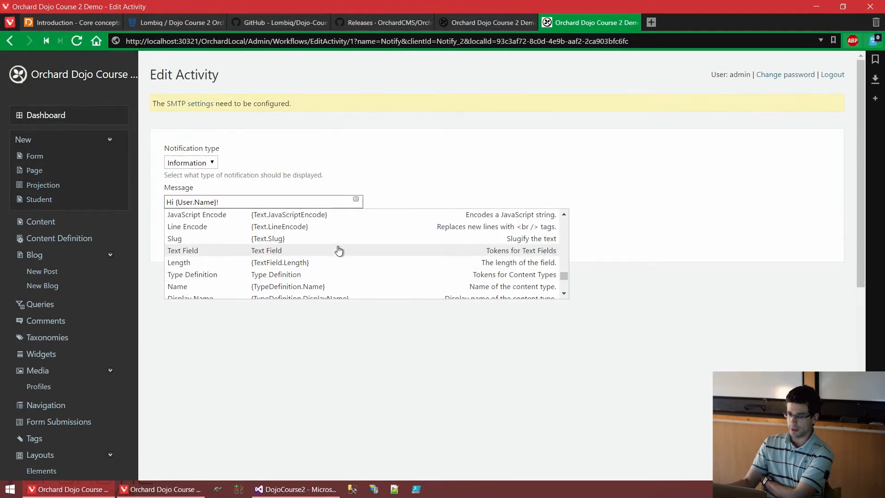
{"action": "scroll", "coordinate": [338, 250], "scroll_direction": "up", "scroll_amount": 3}
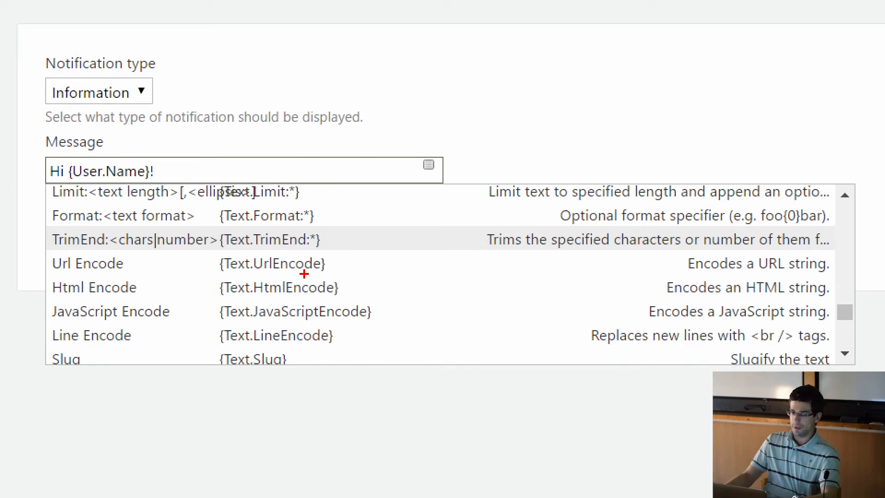
{"action": "key", "text": "Escape"}
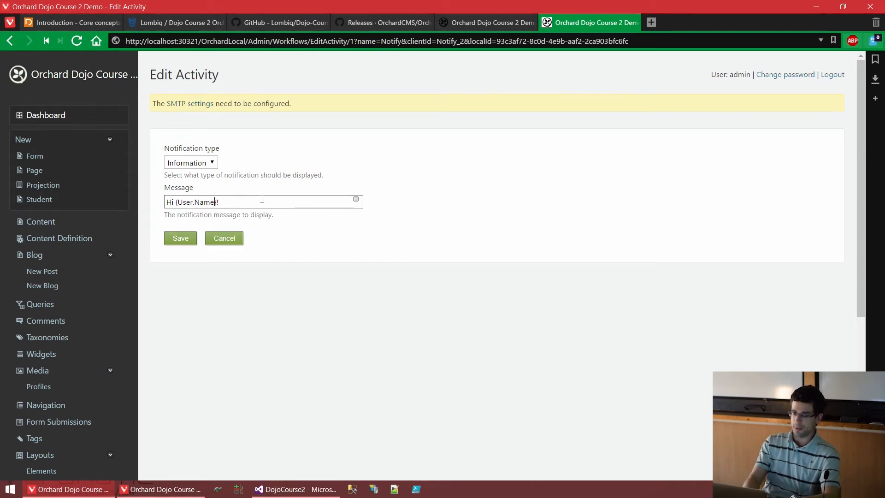
Try appending .UrlEncode to the token, remove it, and save the Notify activity.
{"action": "type", "text": "url"}
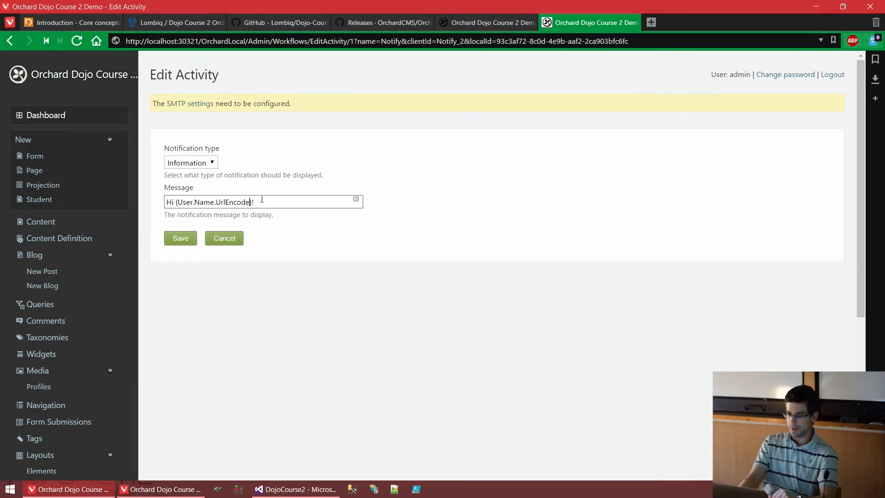
{"action": "key", "text": "BackSpace"}
{"action": "key", "text": "BackSpace"}
{"action": "key", "text": "BackSpace"}
{"action": "key", "text": "BackSpace"}
{"action": "key", "text": "BackSpace"}
{"action": "key", "text": "BackSpace"}
{"action": "key", "text": "BackSpace"}
{"action": "key", "text": "BackSpace"}
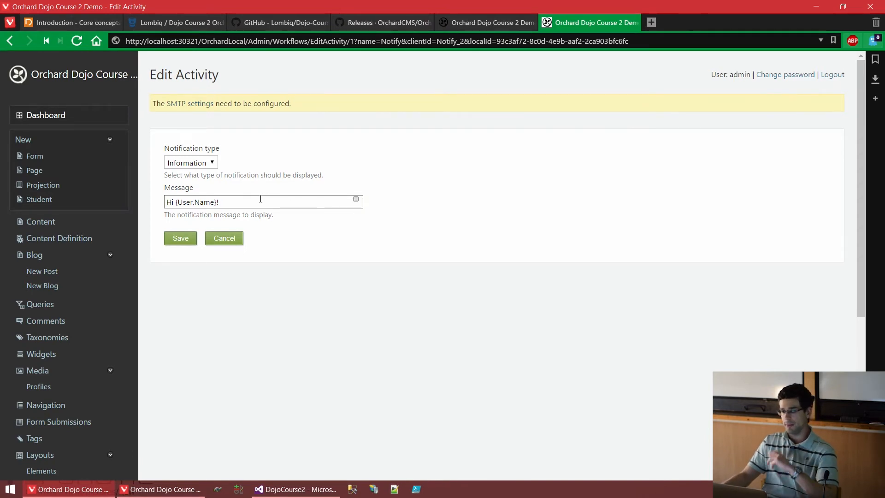
{"action": "left_click", "coordinate": [177, 241]}
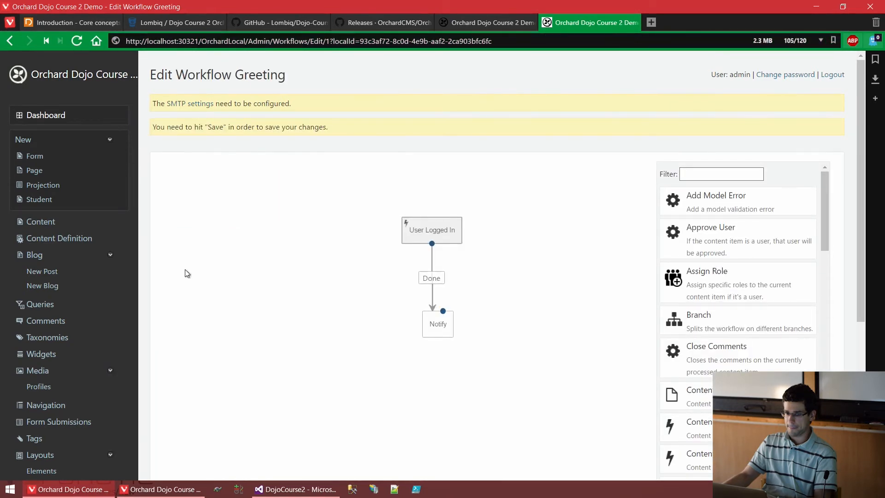
Save the Greeting workflow with User Logged In linked via Done to the Notify activity.
{"action": "scroll", "coordinate": [184, 269], "scroll_direction": "down", "scroll_amount": 5}
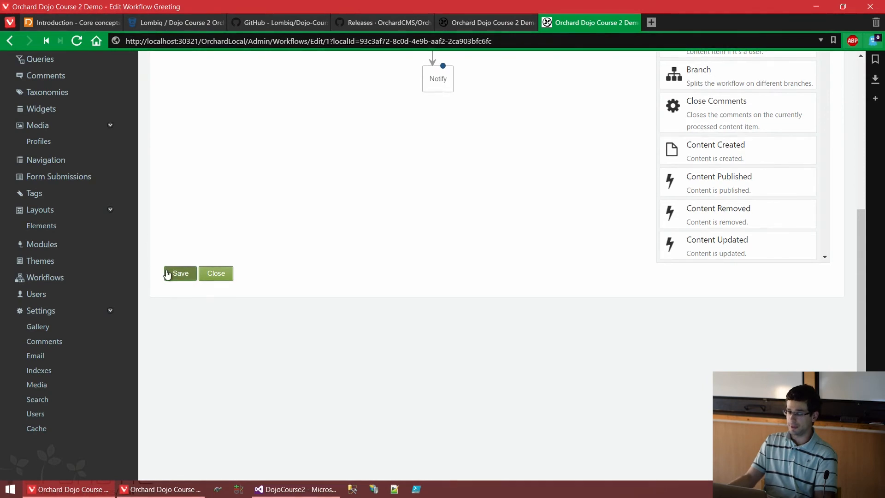
{"action": "left_click", "coordinate": [166, 274]}
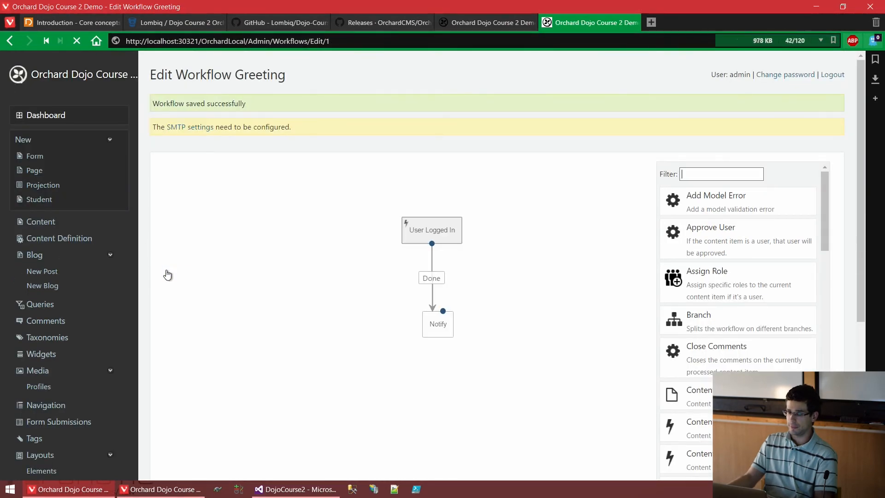
Sign out of the site from the front-end home page.
{"action": "left_click", "coordinate": [140, 493]}
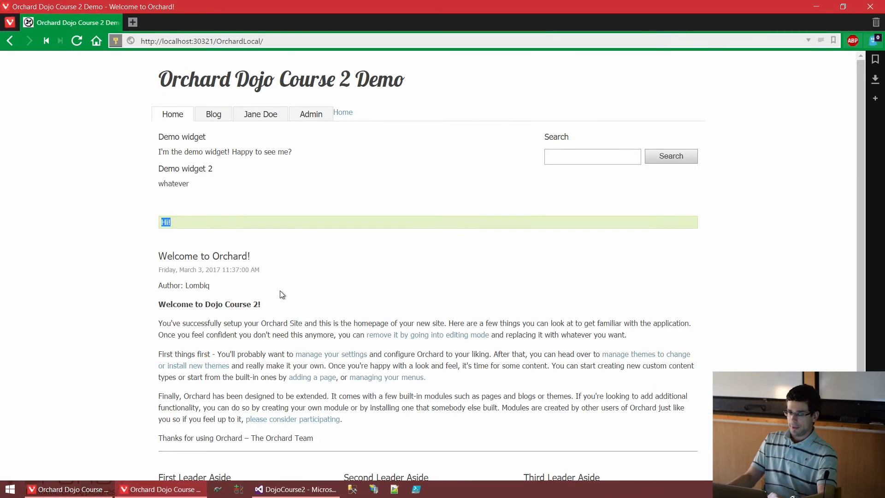
{"action": "scroll", "coordinate": [282, 294], "scroll_direction": "down", "scroll_amount": 2}
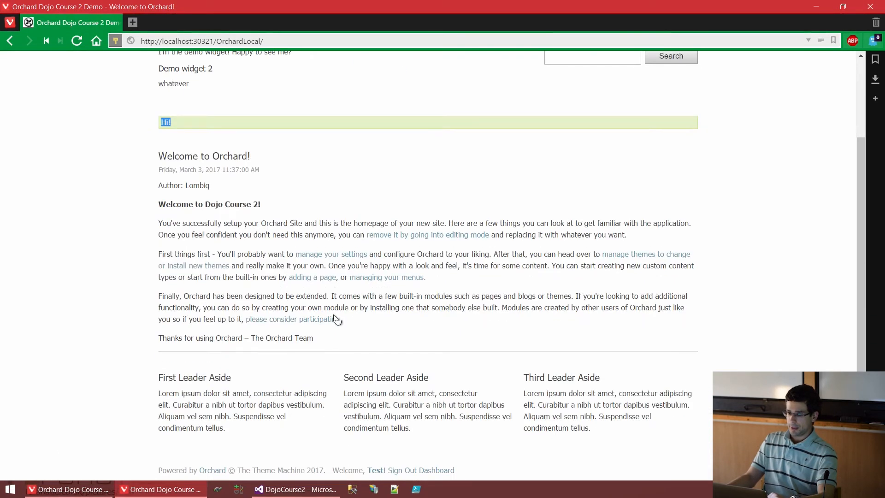
{"action": "left_click", "coordinate": [409, 470]}
Sign back in as the test user and confirm the 'Hi Test!' notification appears.
{"action": "scroll", "coordinate": [435, 401], "scroll_direction": "down", "scroll_amount": 3}
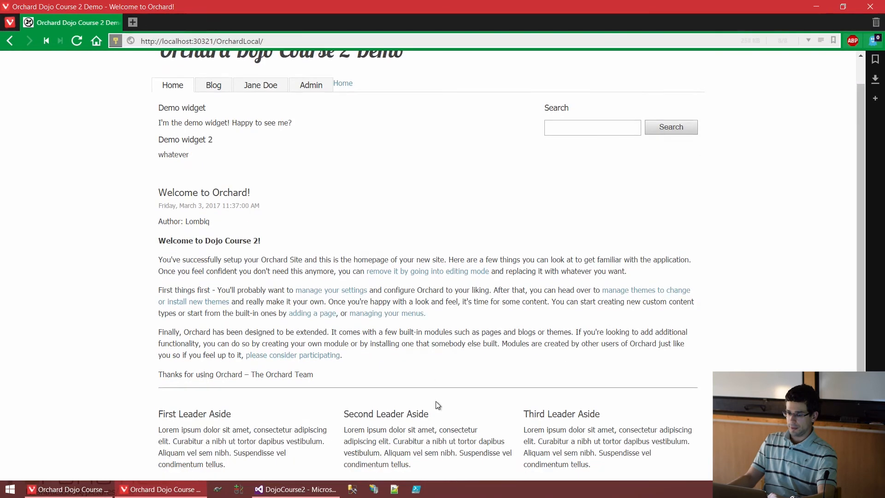
{"action": "left_click", "coordinate": [352, 467]}
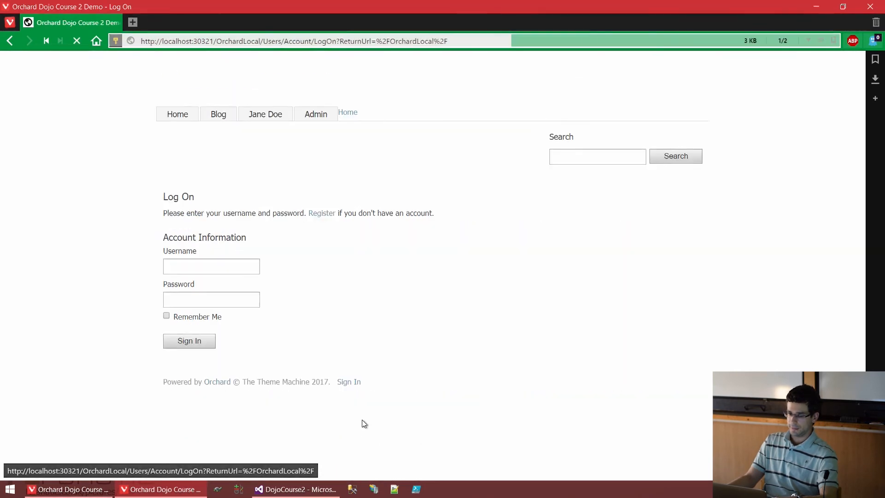
{"action": "type", "text": "Test"}
{"action": "type", "text": "••••••••"}
{"action": "key", "text": "Return"}
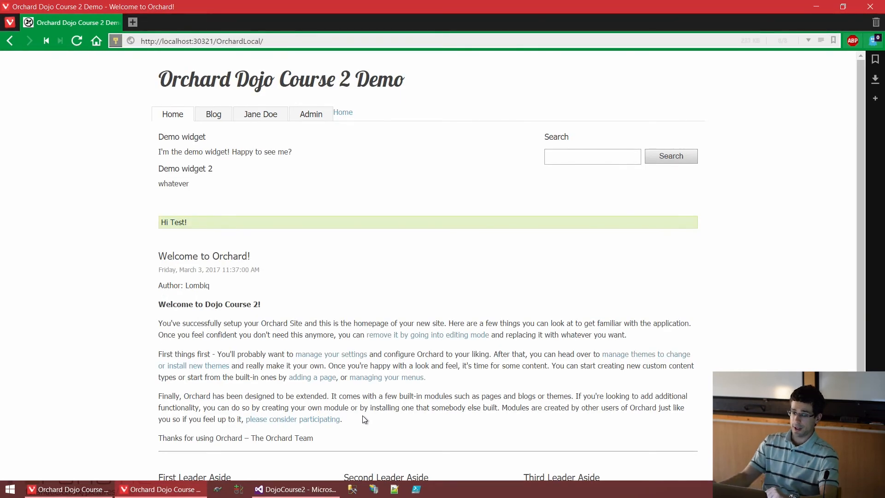
{"action": "left_click_drag", "start_coordinate": [202, 224], "coordinate": [147, 228]}
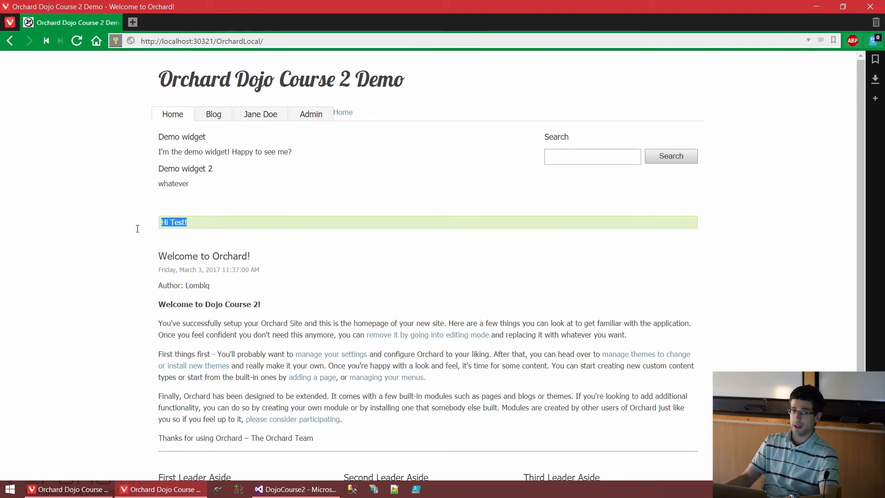